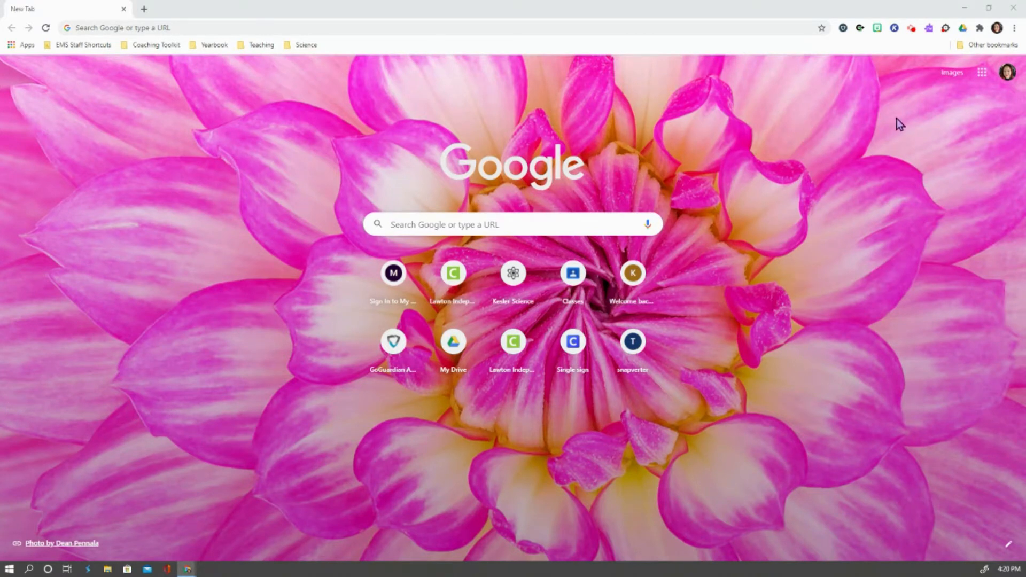
- Open Google Docs from the Google apps and create a new blank document
click(982, 76)
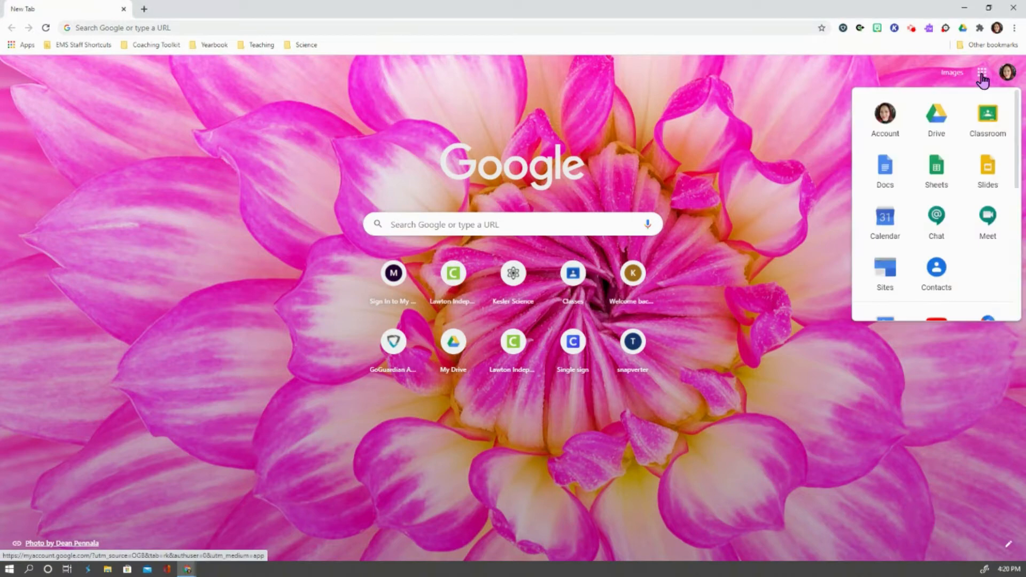
click(888, 174)
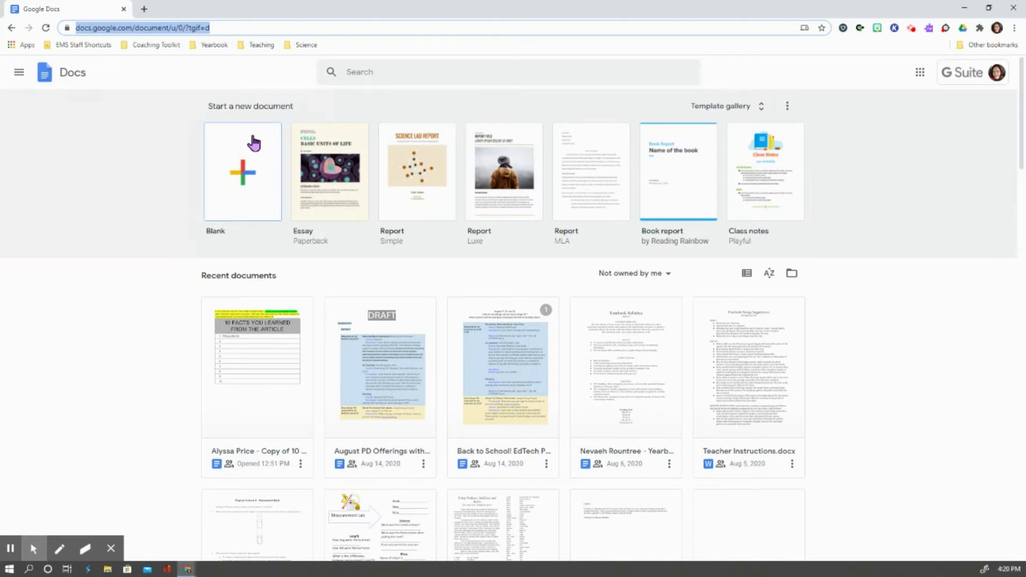
click(244, 181)
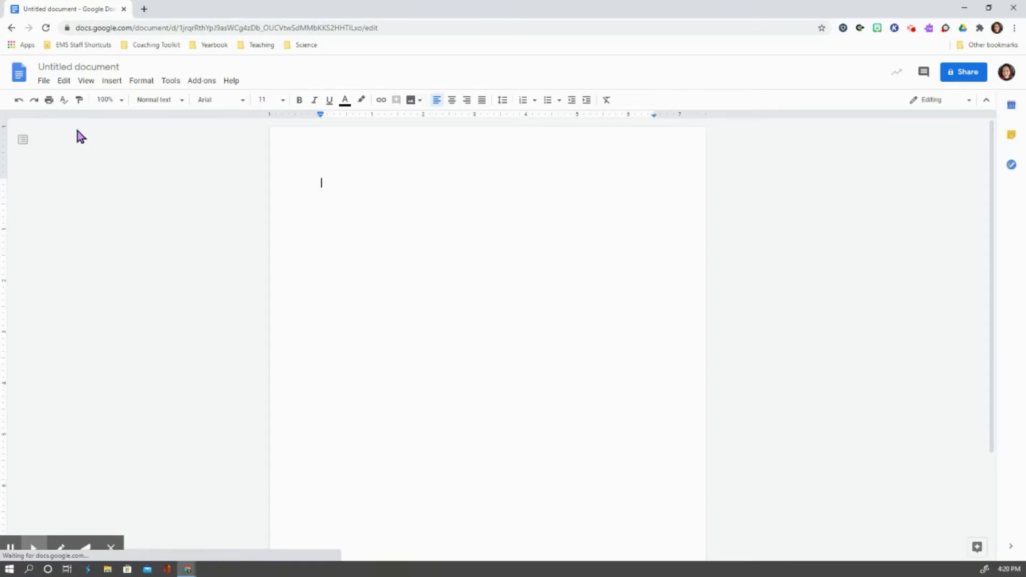
- Rename the untitled document as "Learning Google Docs"
click(64, 66)
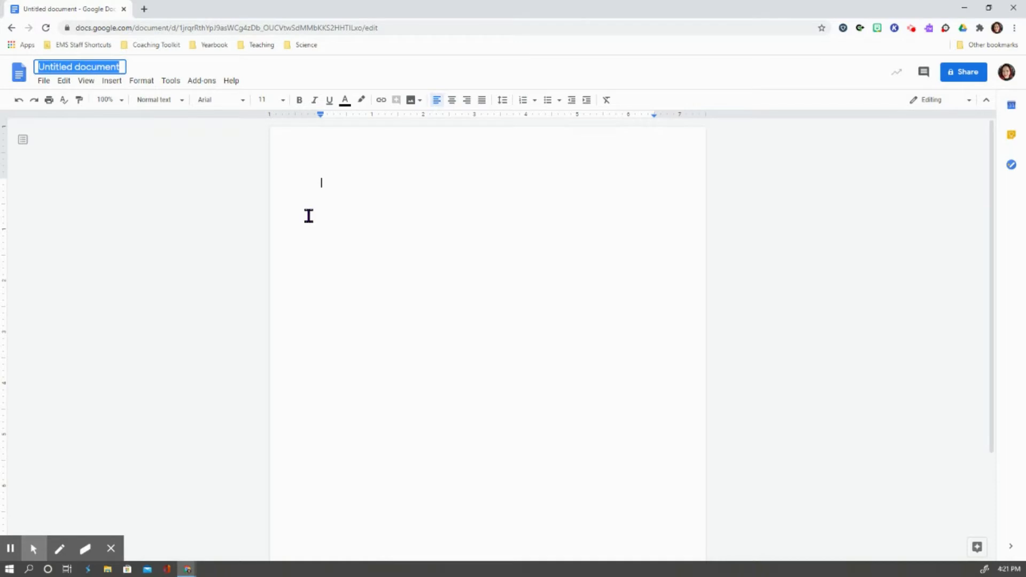
text(Learning Google Doc)
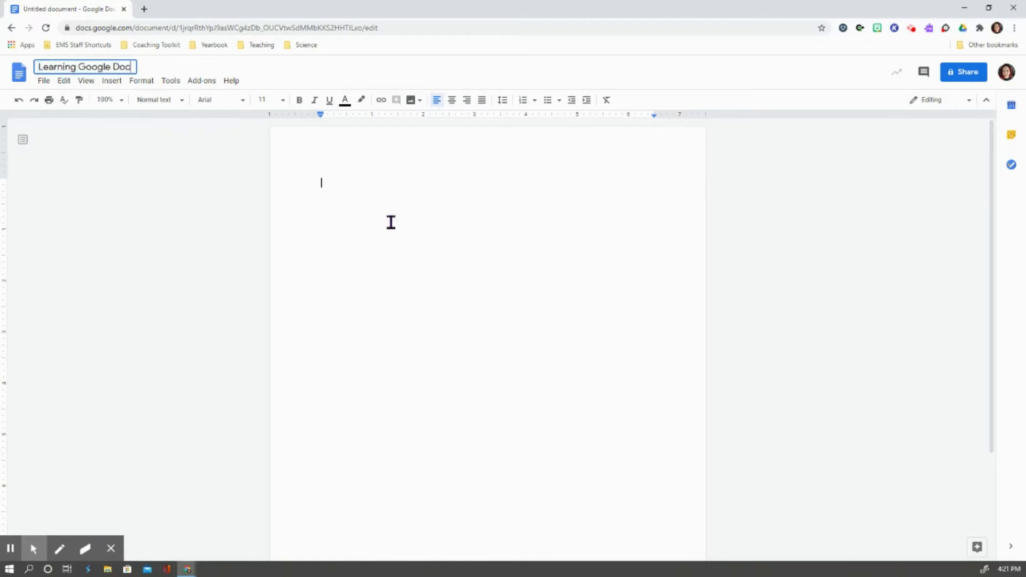
text(s)
key(Return)
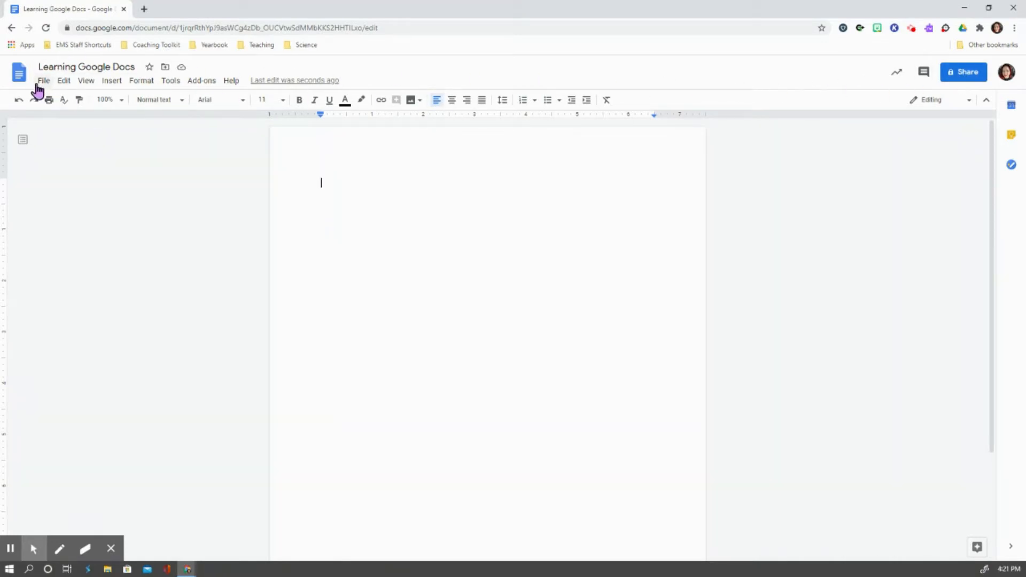
- Move the document into the GOOGLE CLASSROOM folder inside the TECHNOLOGY folder of My Drive, and undo the move
click(165, 70)
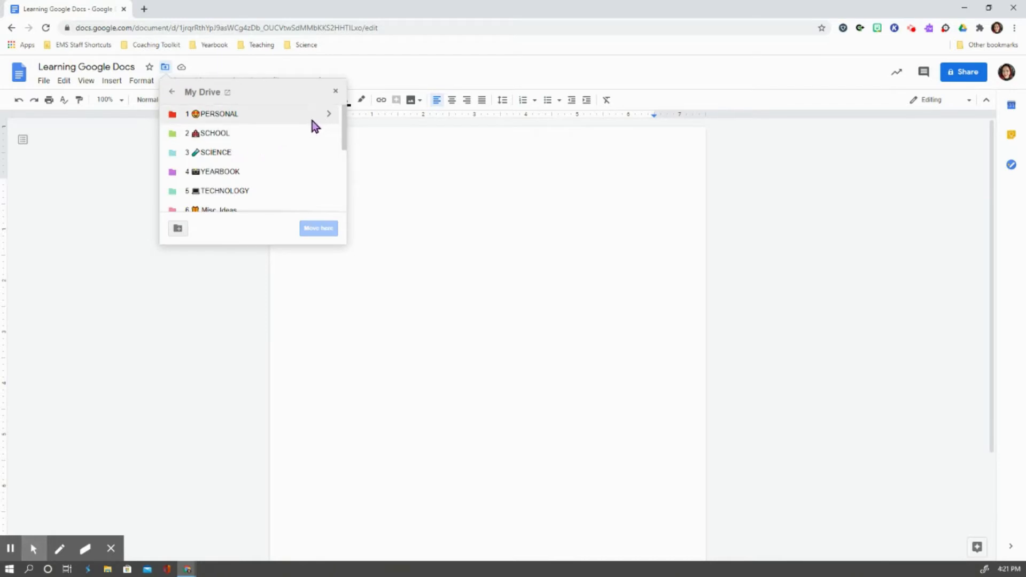
scroll(289, 134, down, 3)
scroll(286, 137, up, 3)
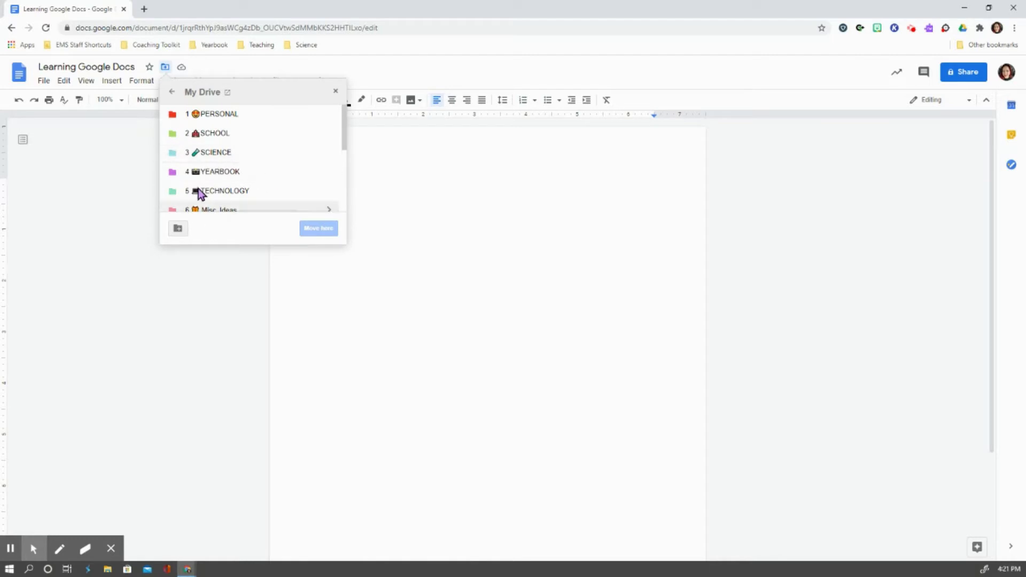
click(328, 192)
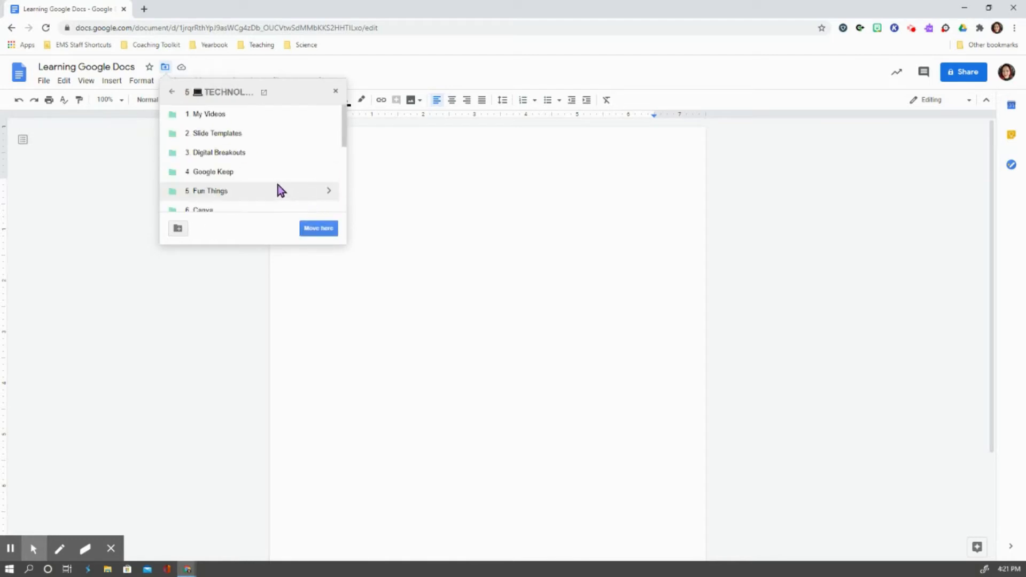
scroll(226, 188, down, 5)
scroll(226, 182, up, 2)
click(233, 182)
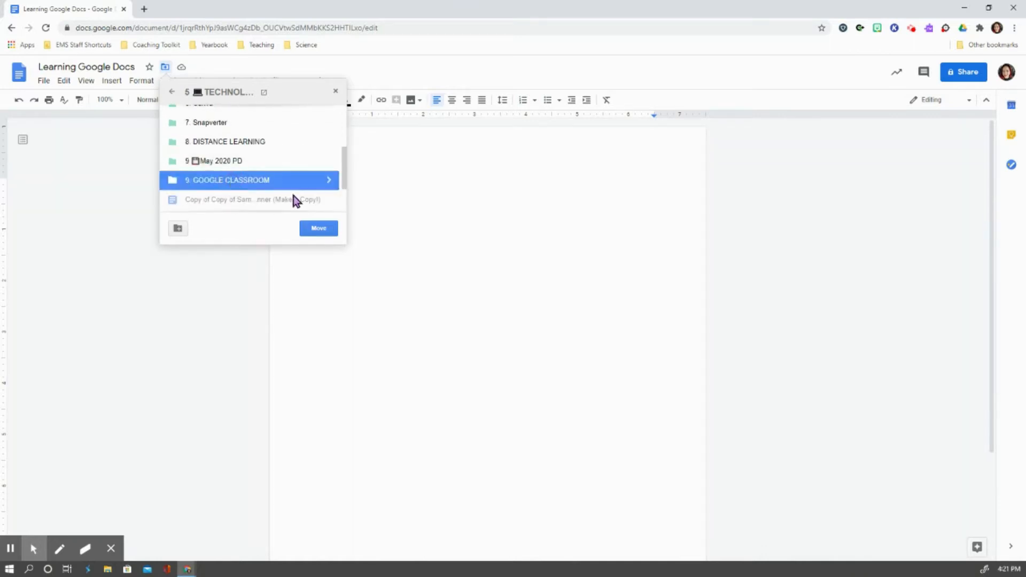
click(321, 229)
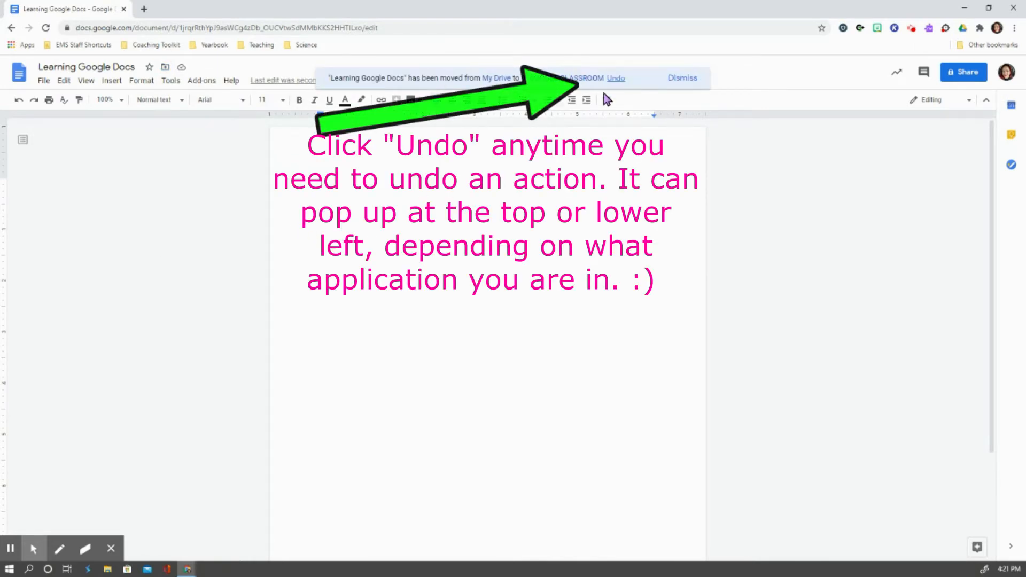
click(615, 79)
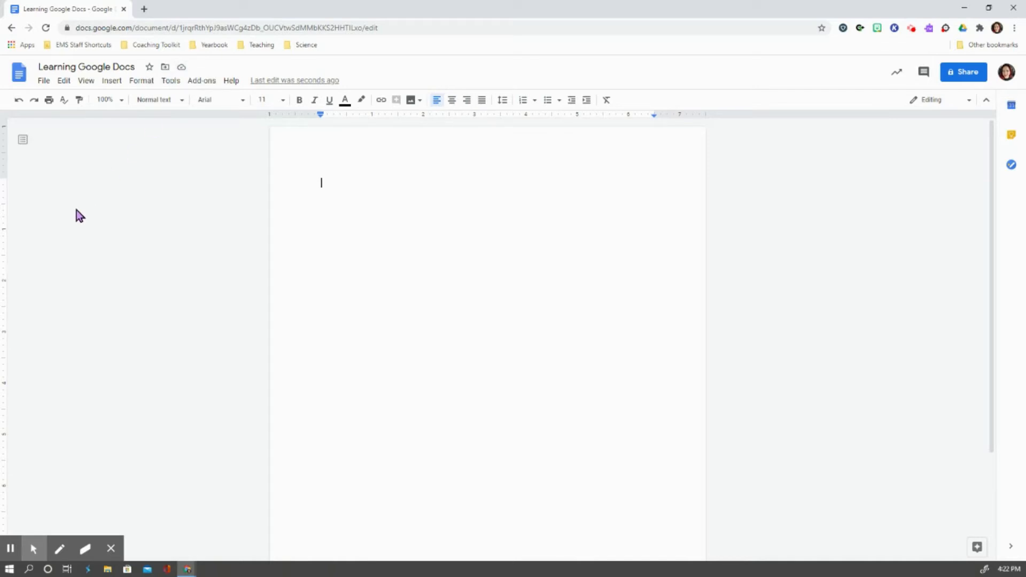
click(44, 81)
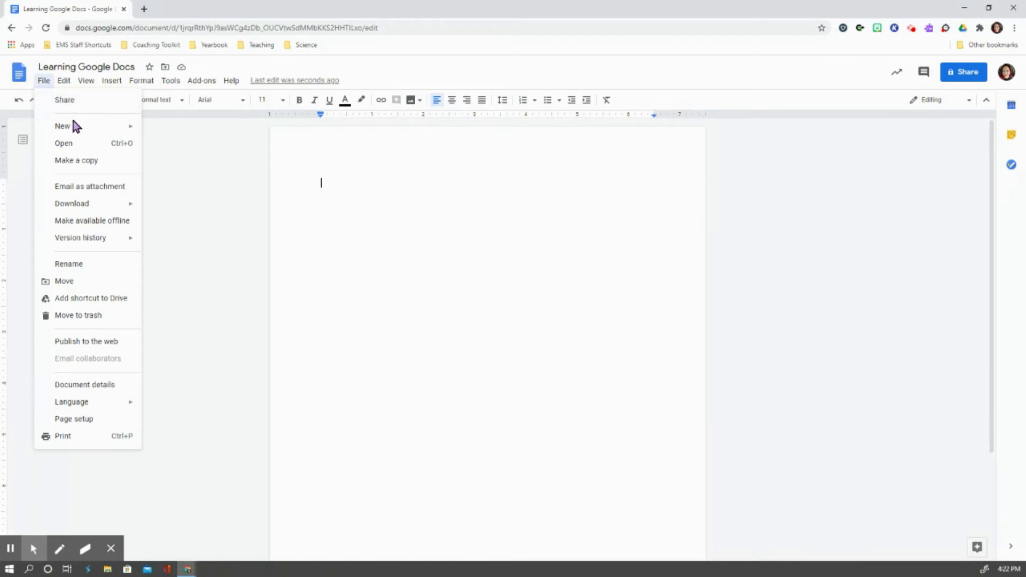
mouse_move(70, 134)
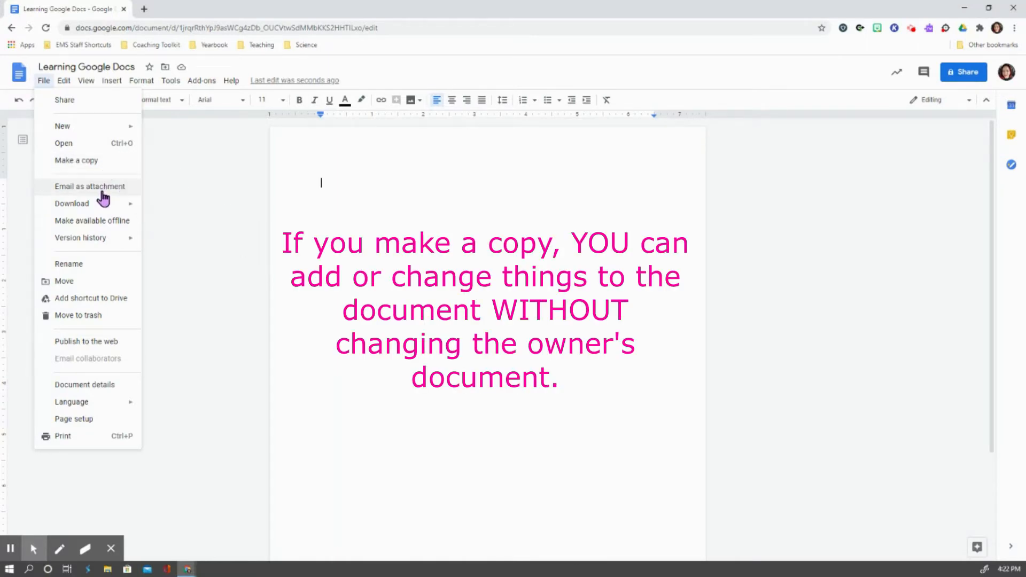
mouse_move(102, 208)
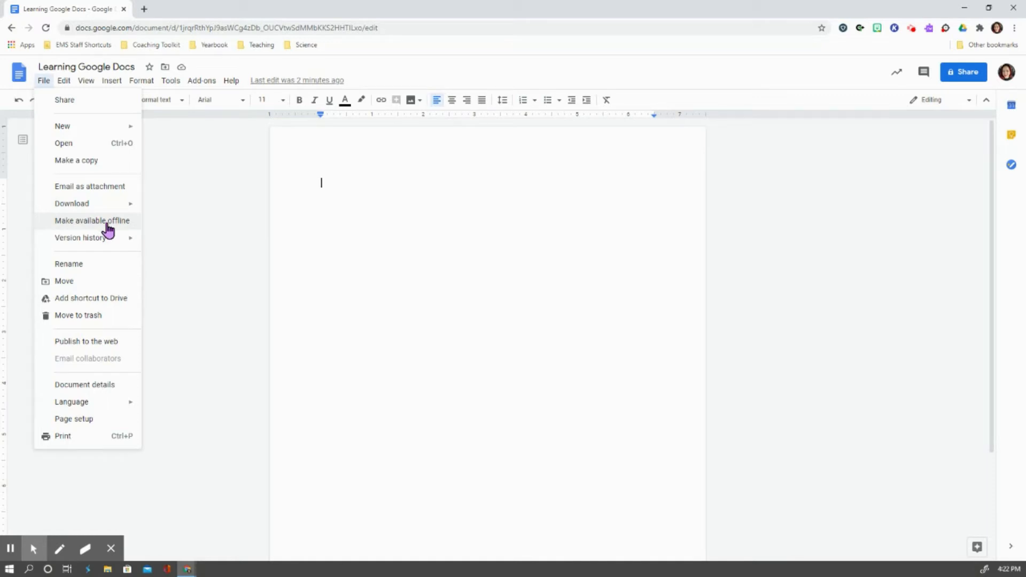
mouse_move(101, 241)
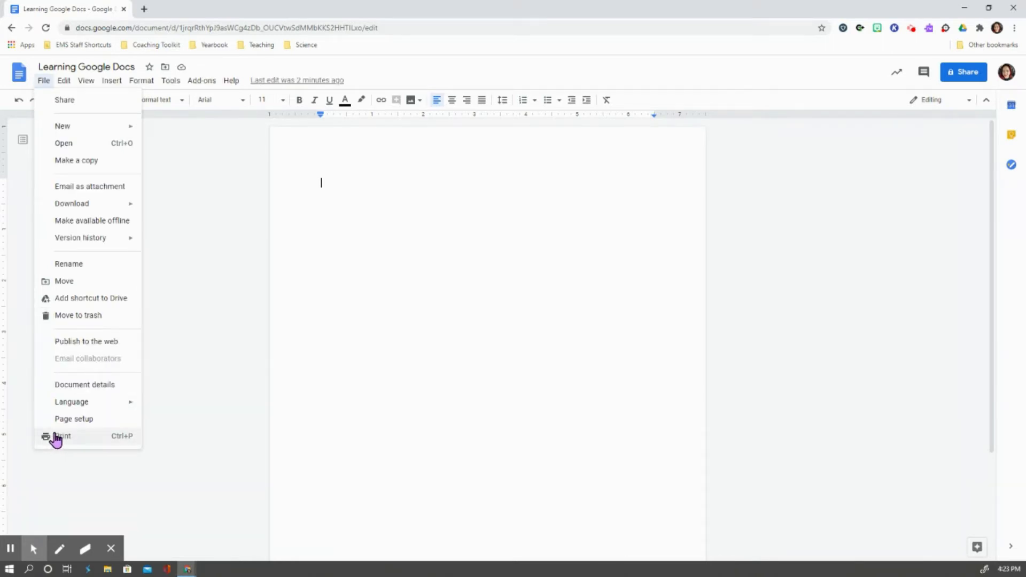
click(185, 148)
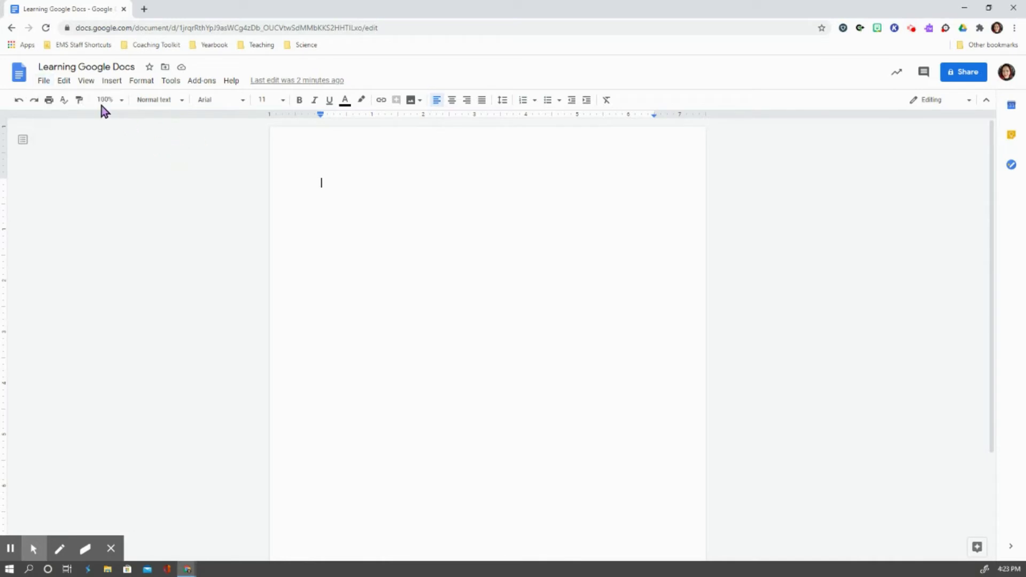
click(64, 84)
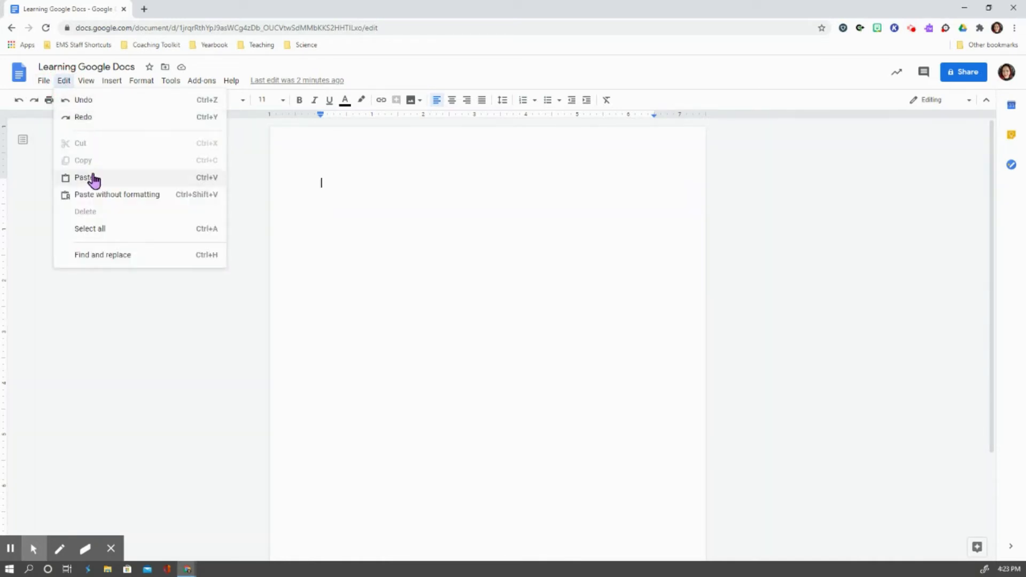
click(51, 301)
- Show the document in full screen view and bring the hidden controls back
click(86, 82)
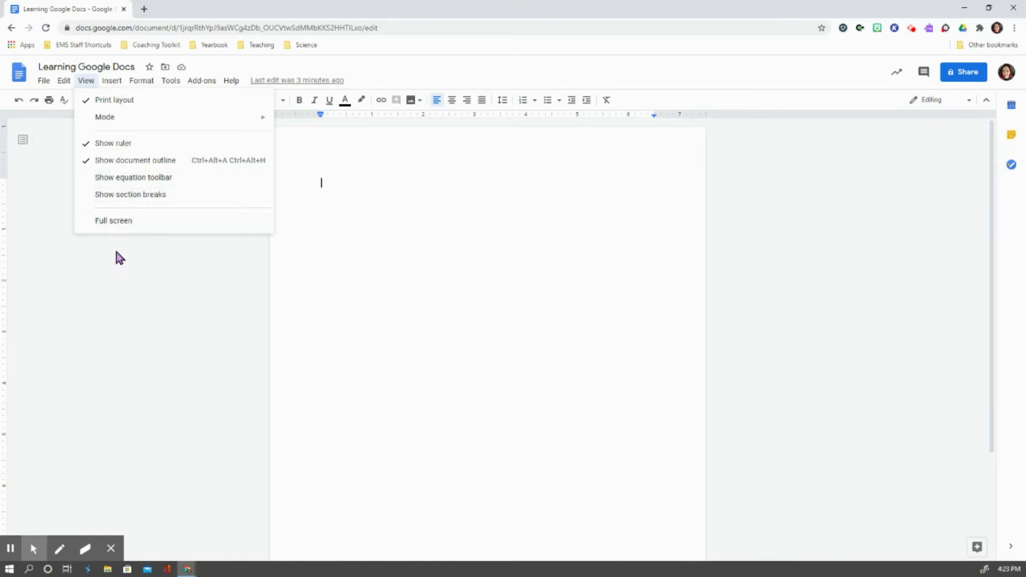
click(118, 220)
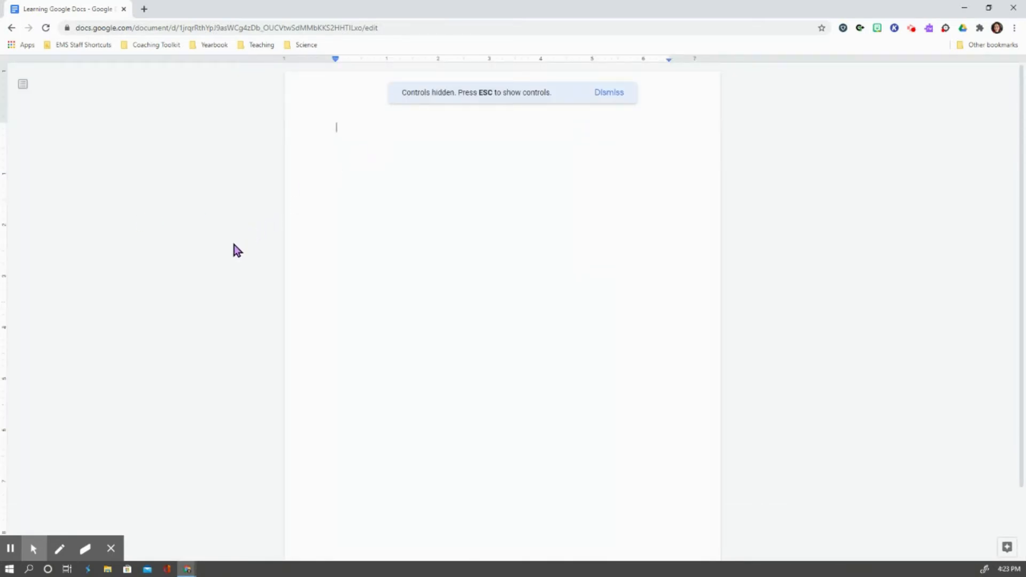
key(Escape)
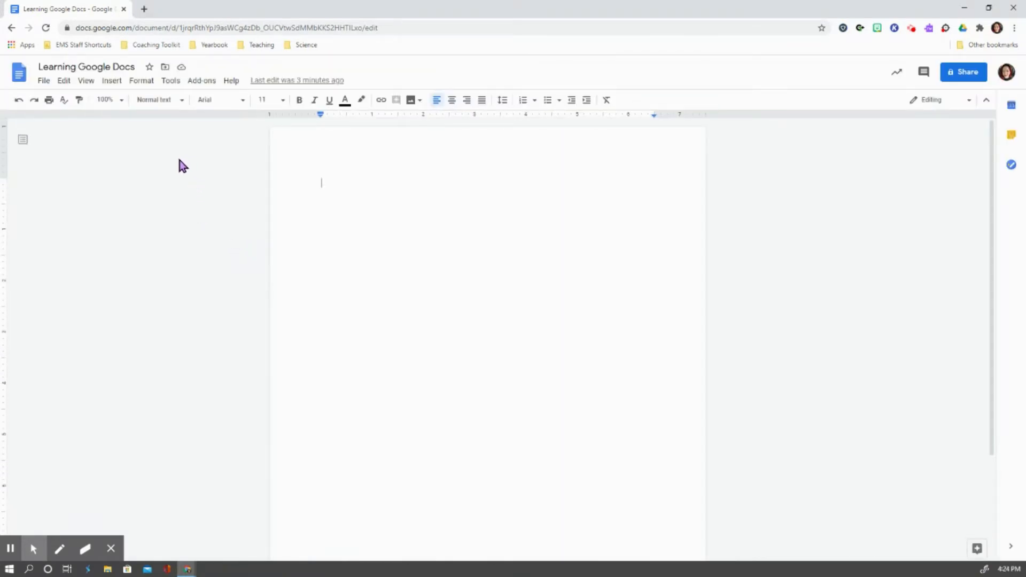
- Search the web for "ice cream cone" images and insert the picture of the white soft-serve cone into the document
click(113, 81)
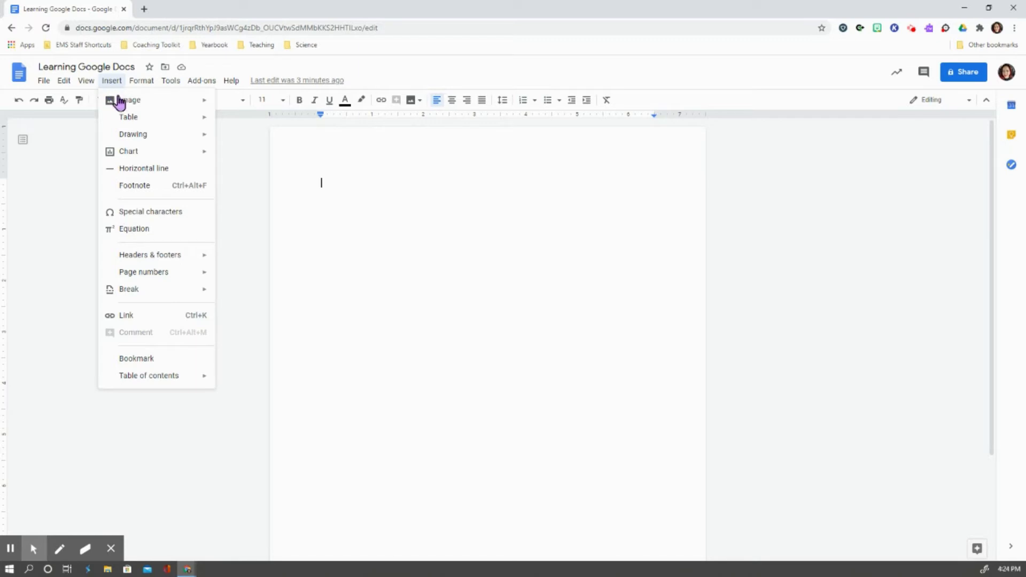
mouse_move(123, 104)
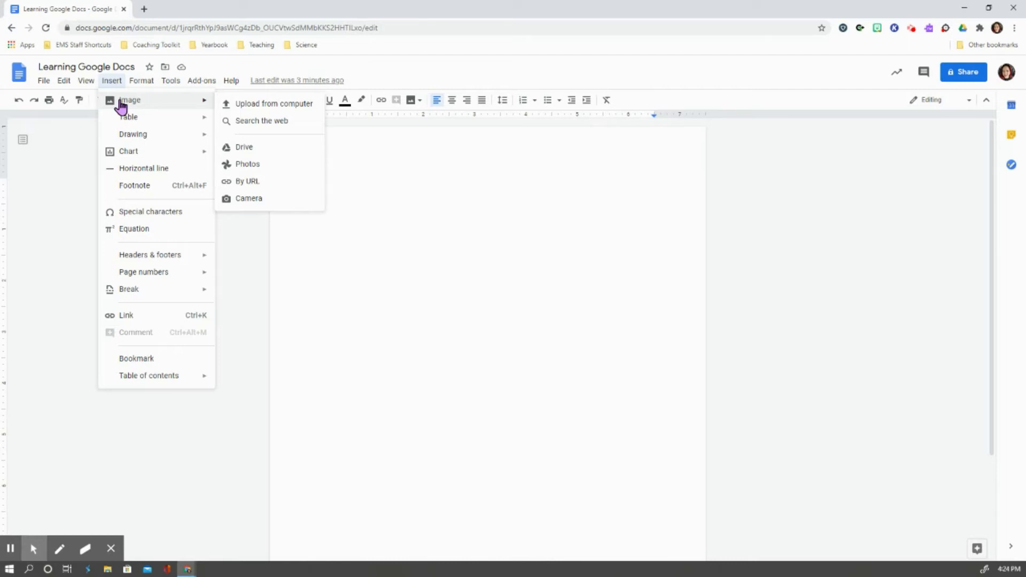
click(243, 121)
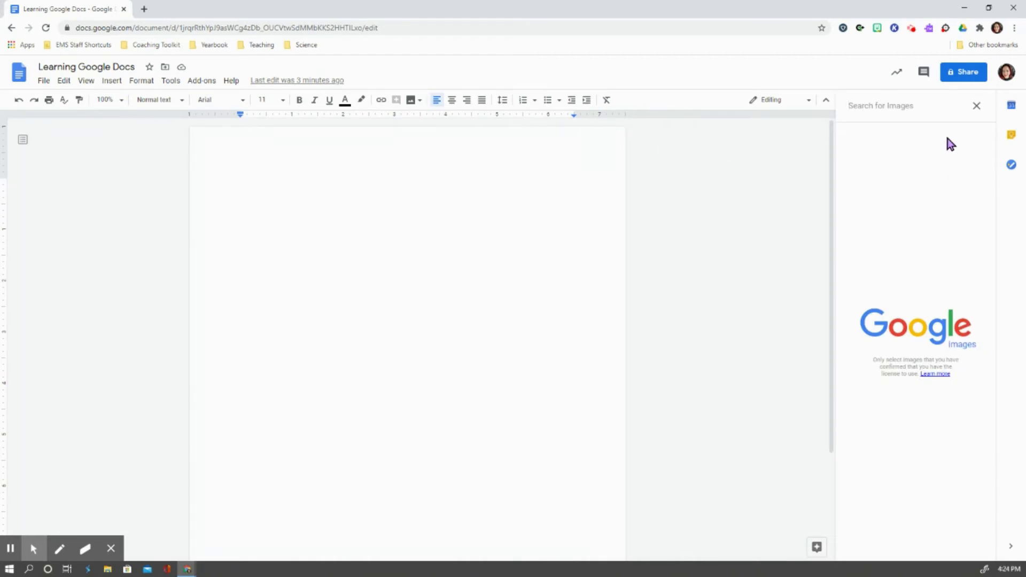
text(ice c)
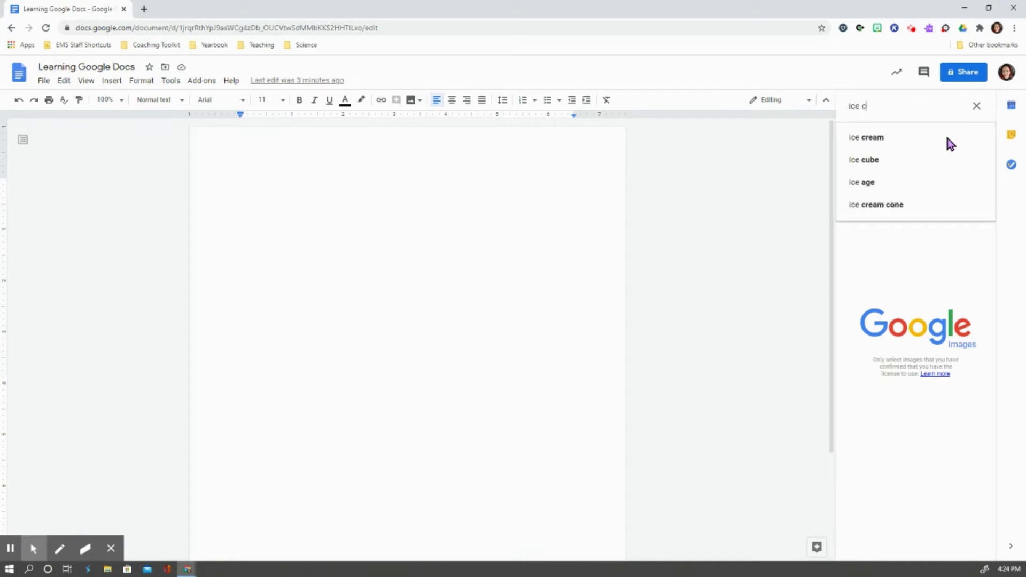
text(ream cone)
key(Return)
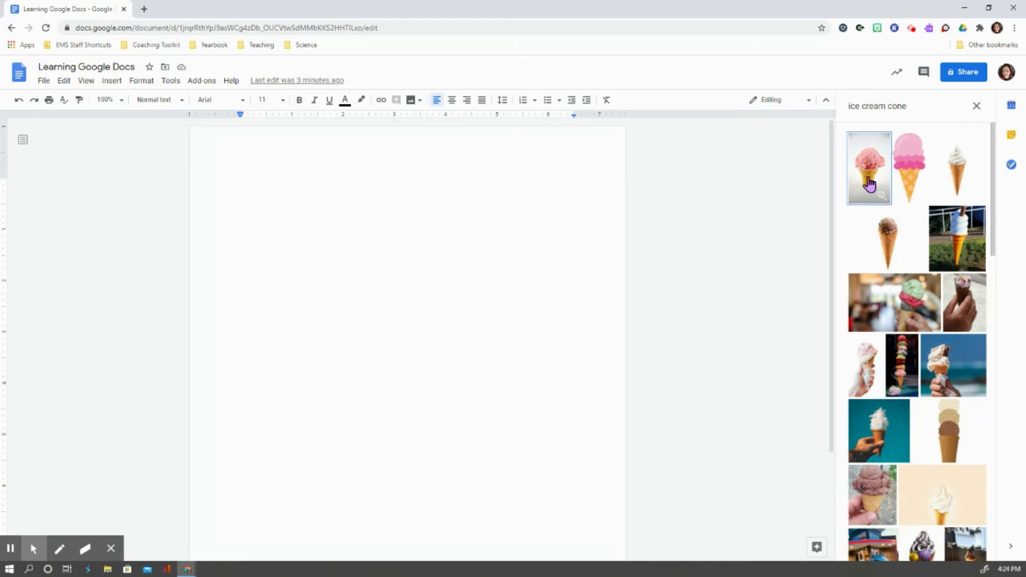
click(950, 178)
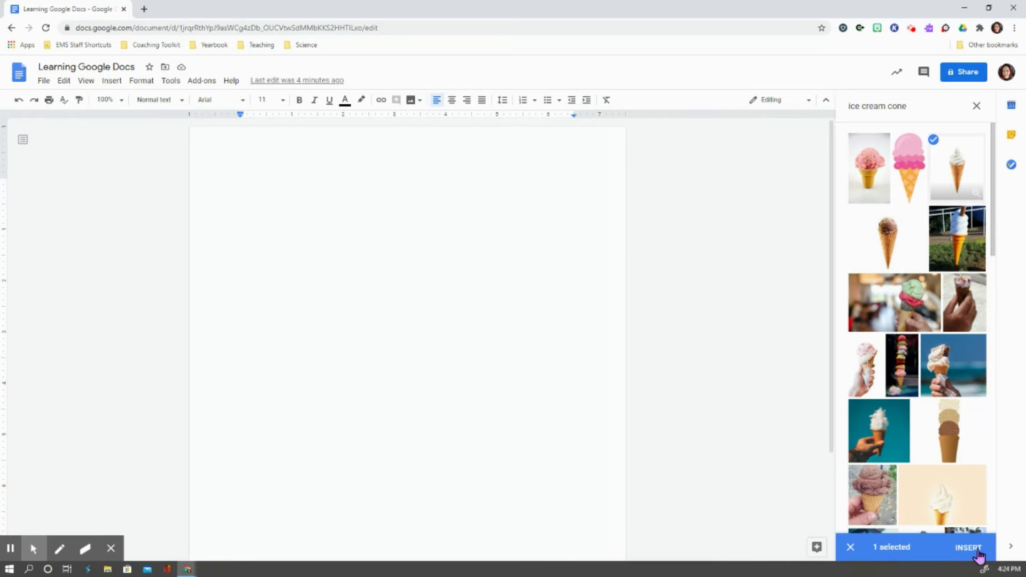
click(968, 548)
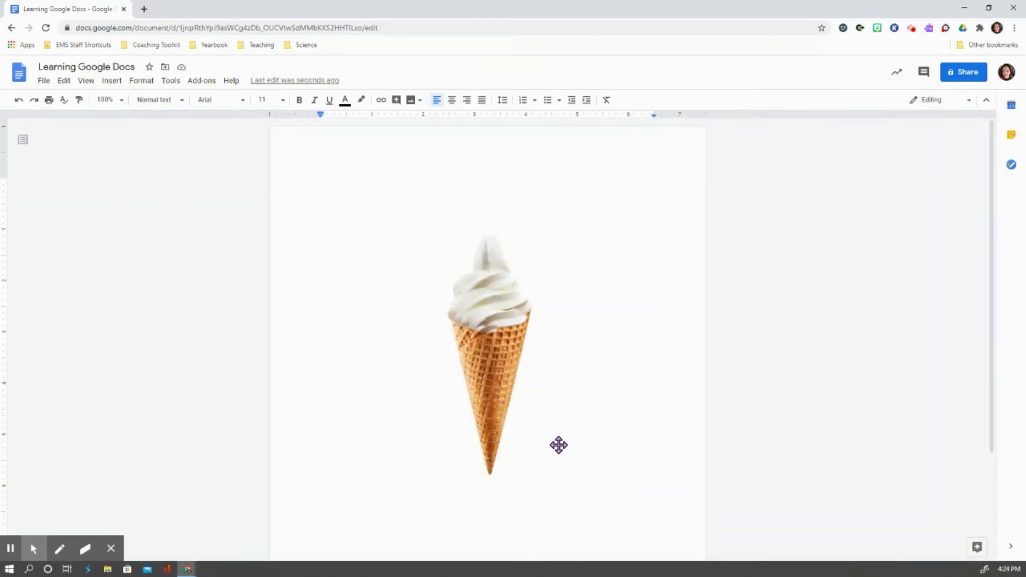
- Shrink the inserted ice cream cone image proportionally to about 2 inches square
click(556, 447)
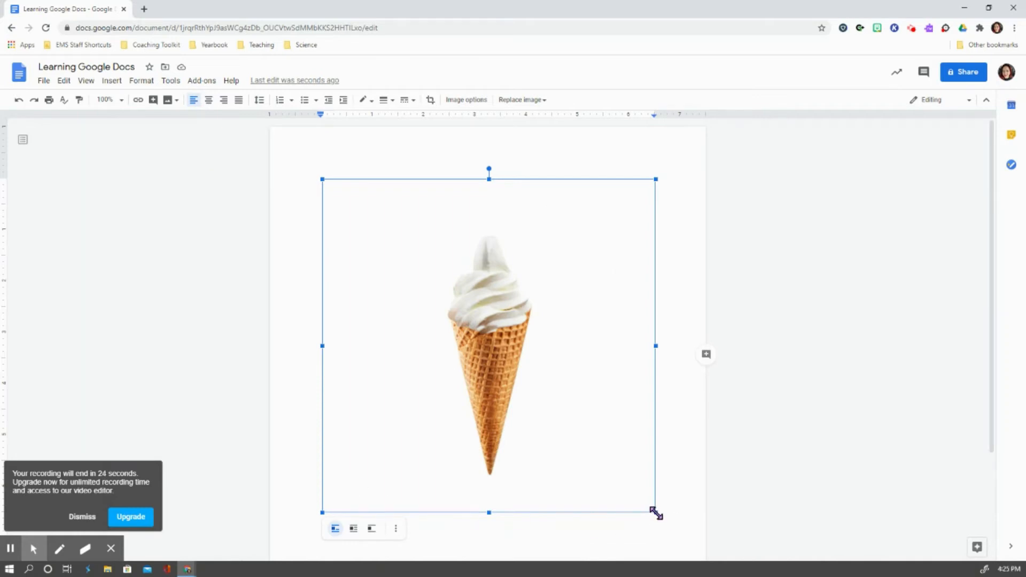
drag(656, 514, 419, 261)
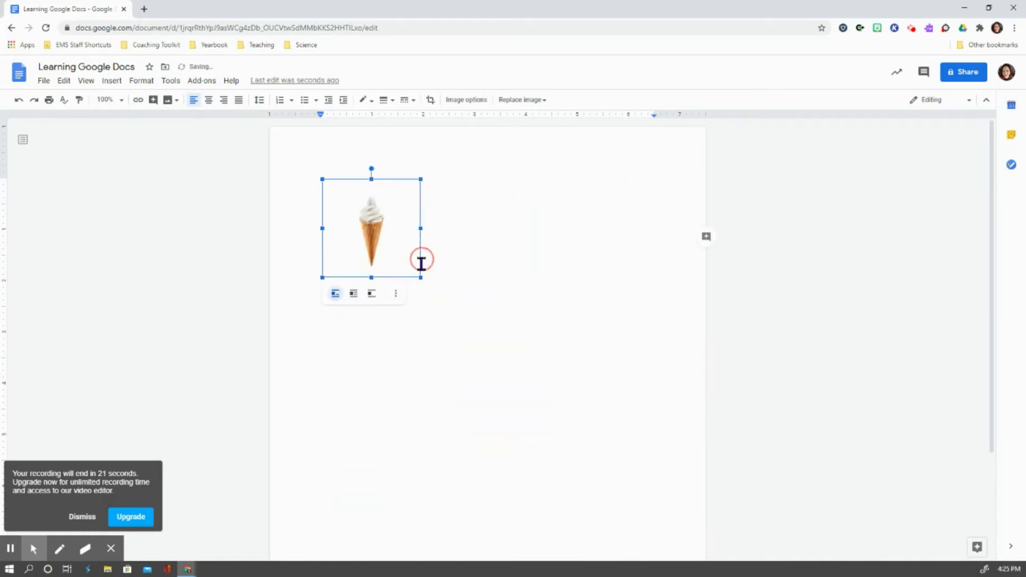
click(83, 518)
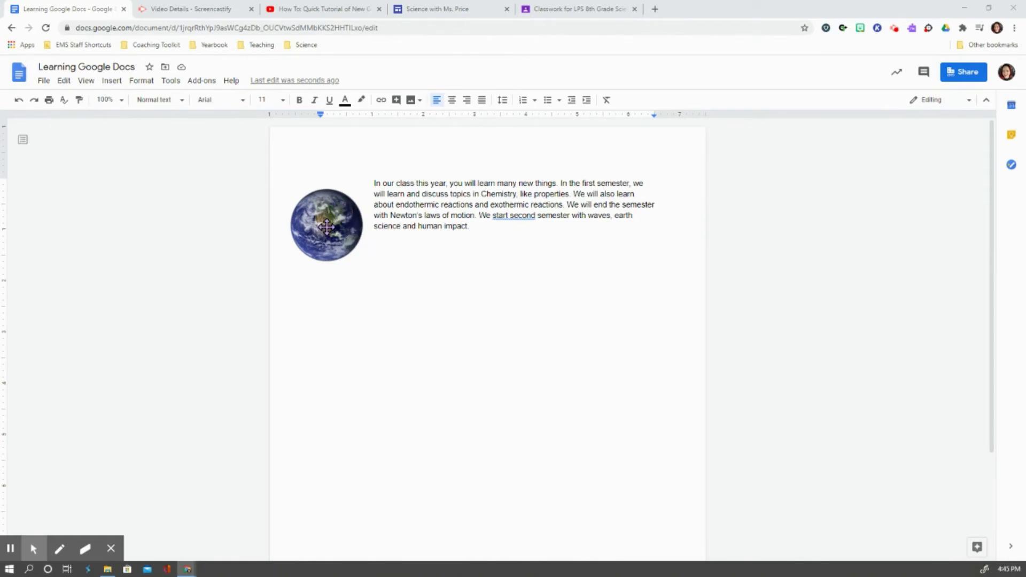
- Enlarge the Earth image to about 2.5 inches square and move it to the right side of the paragraph
click(346, 250)
drag(367, 266, 397, 319)
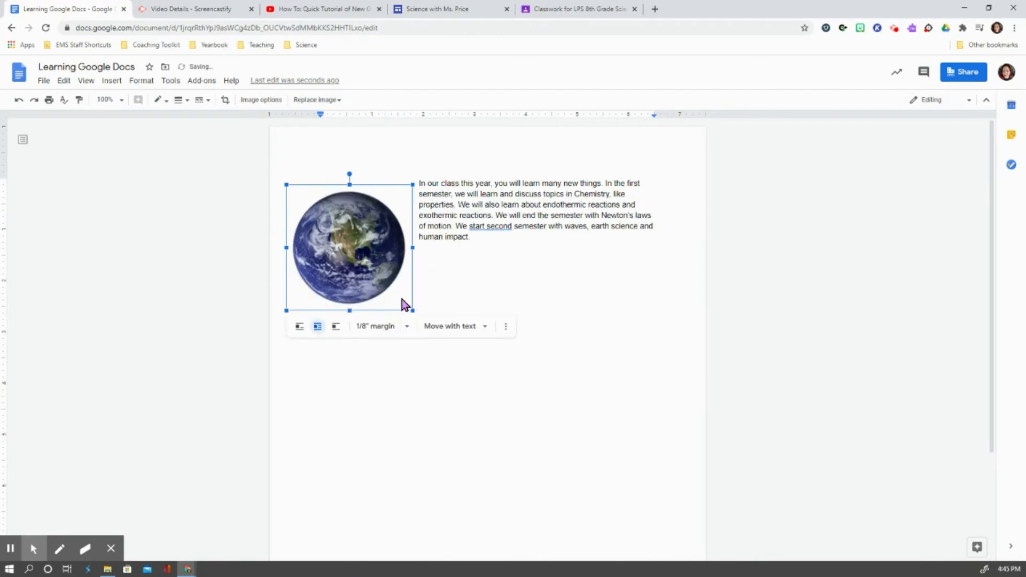
drag(350, 246, 460, 249)
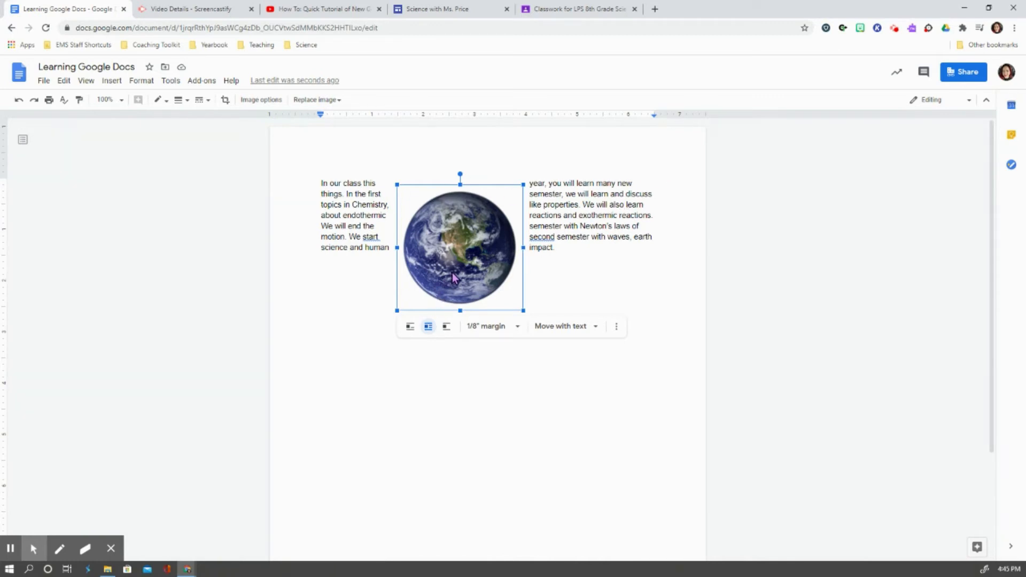
drag(452, 272, 612, 267)
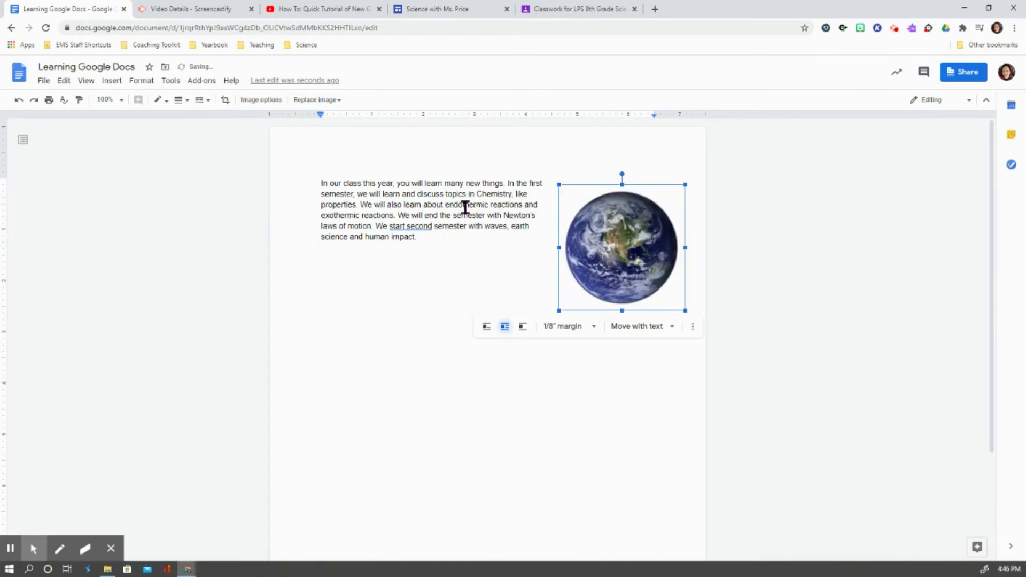
click(397, 328)
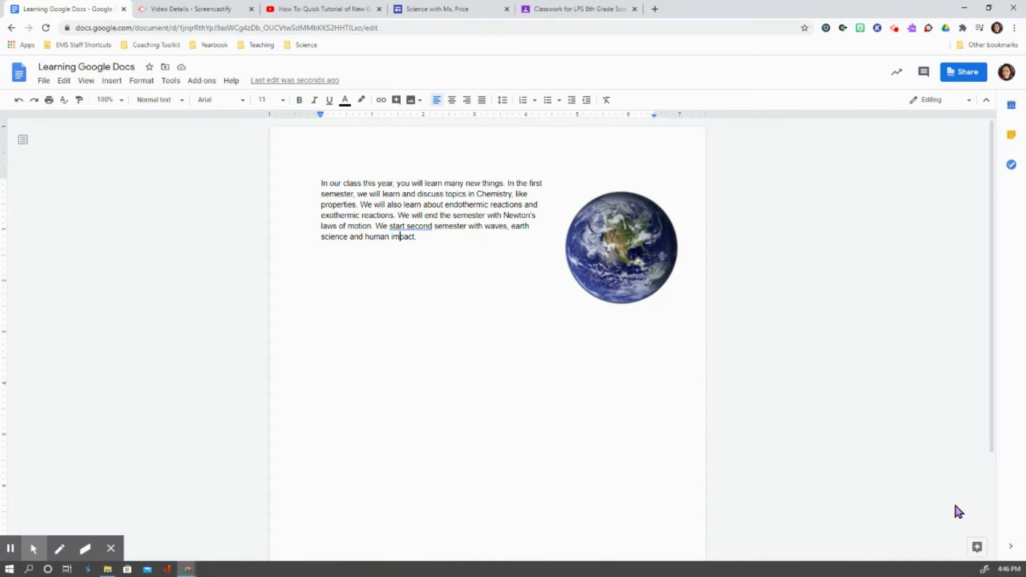
- Open the Explore tool and look through the web, image and Drive results for the suggested topic "Endothermic process"
click(972, 550)
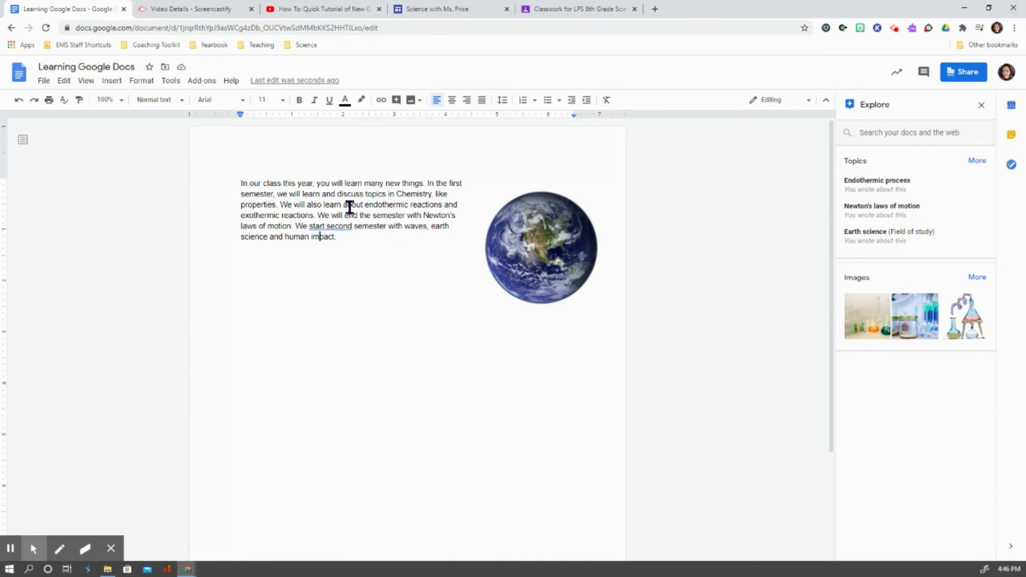
click(870, 184)
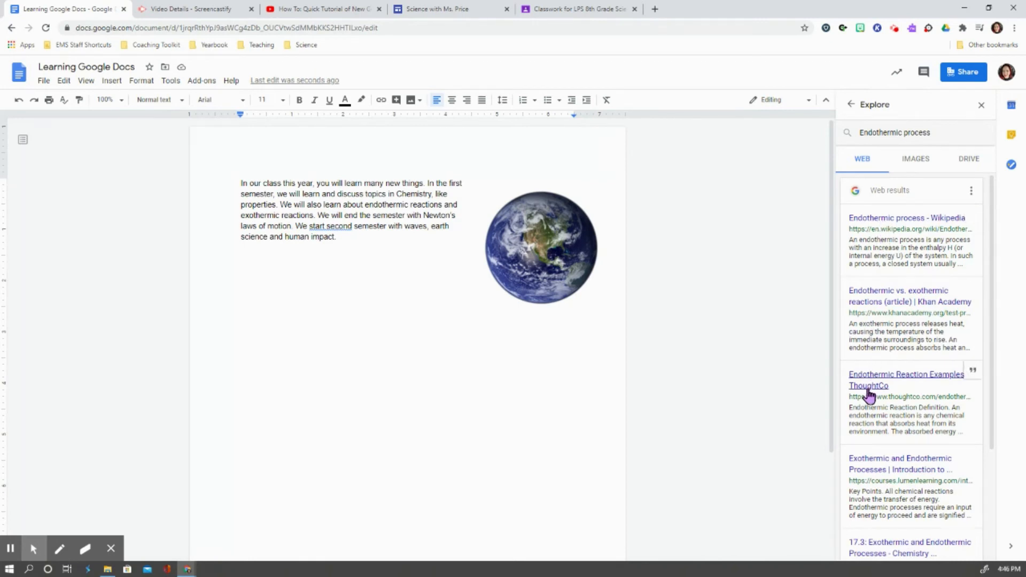
click(915, 161)
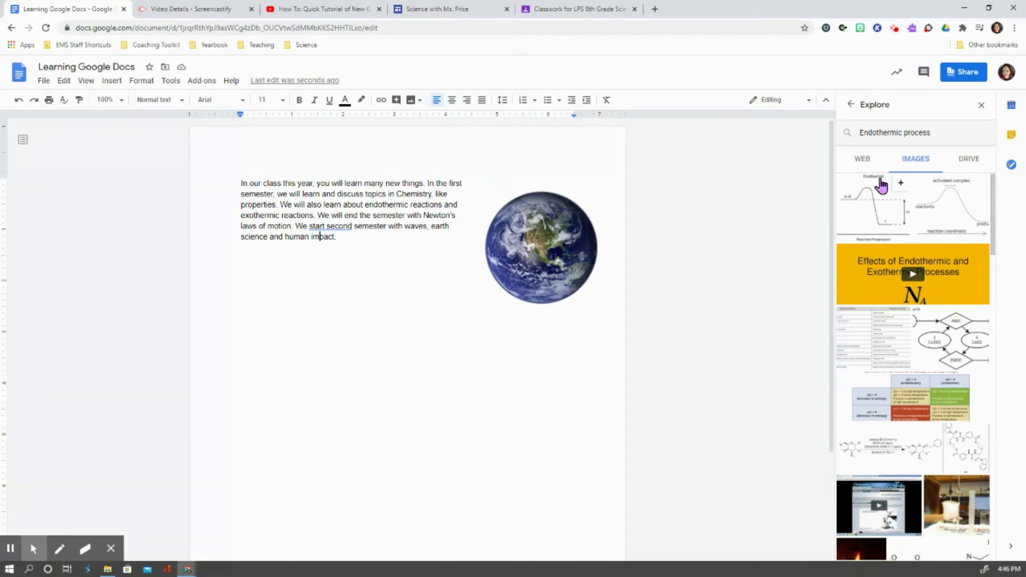
click(965, 159)
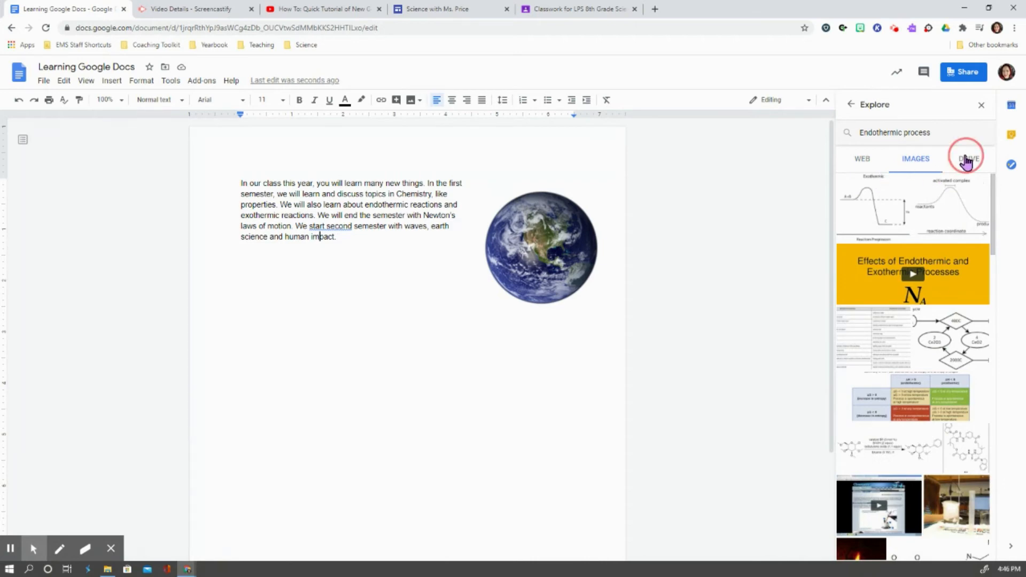
click(861, 161)
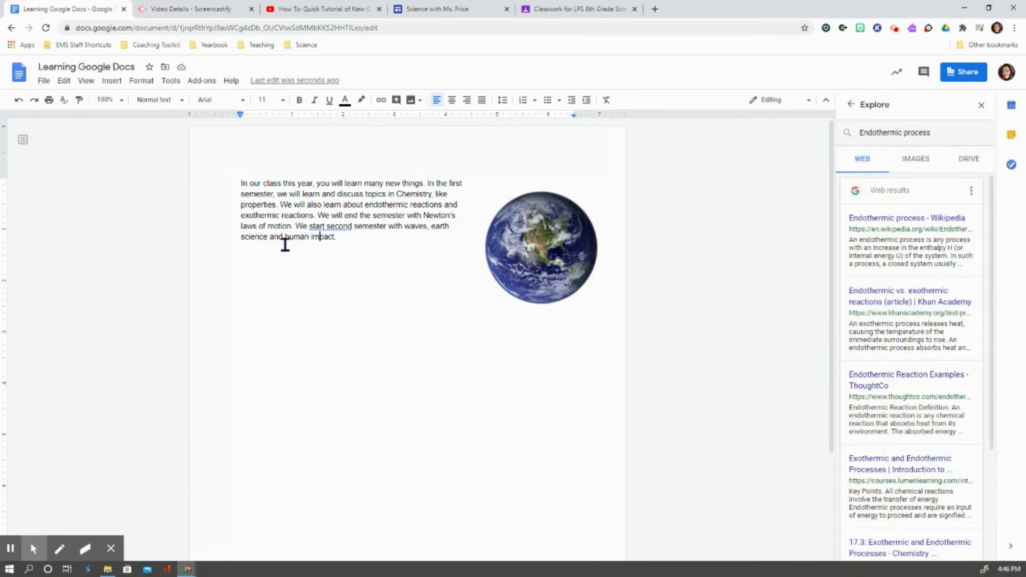
- Return to Explore's suggested topics and browse the image, Drive and web results for "Newton's laws of motion"
click(849, 110)
click(869, 218)
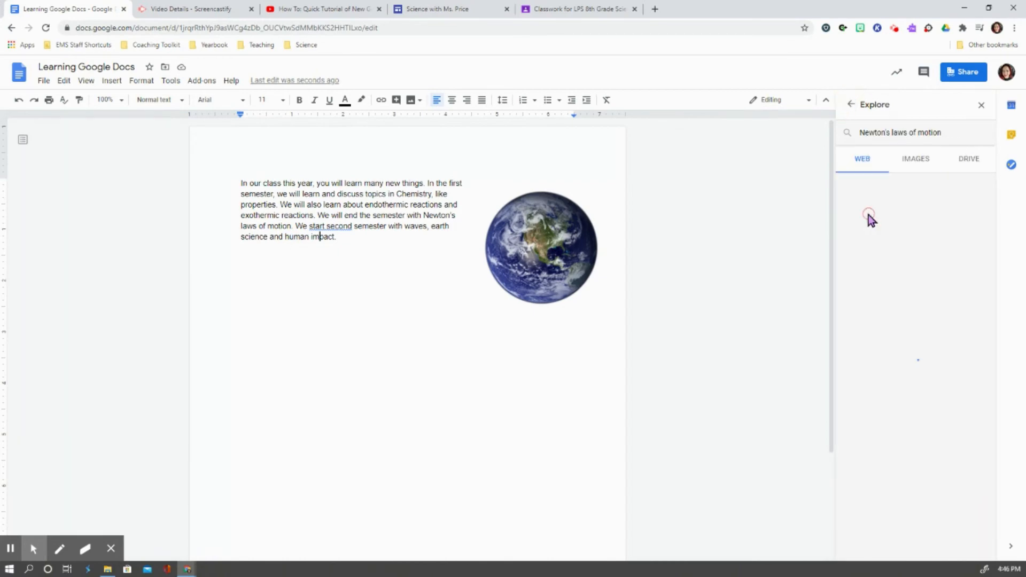
click(912, 158)
click(968, 159)
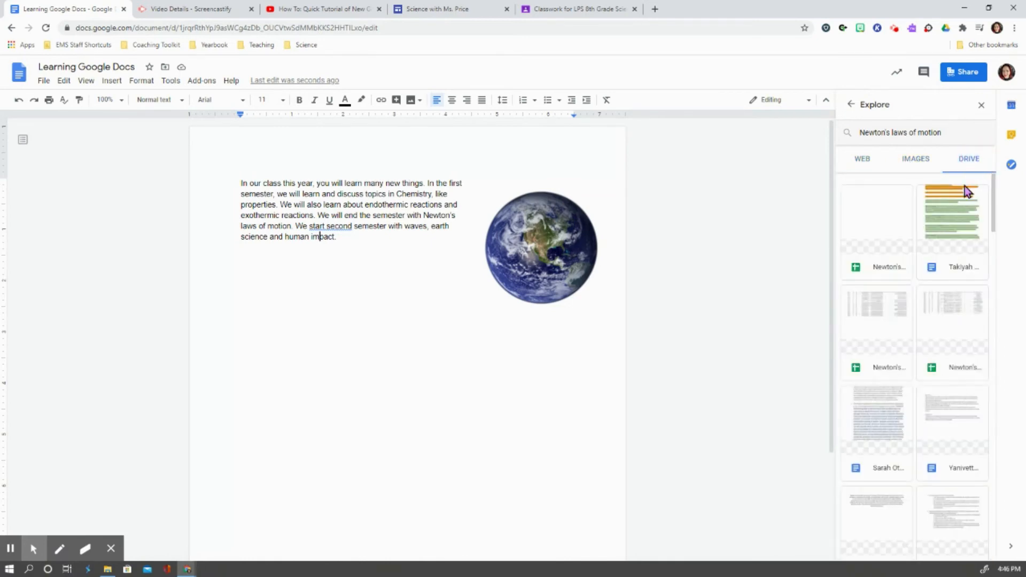
click(857, 159)
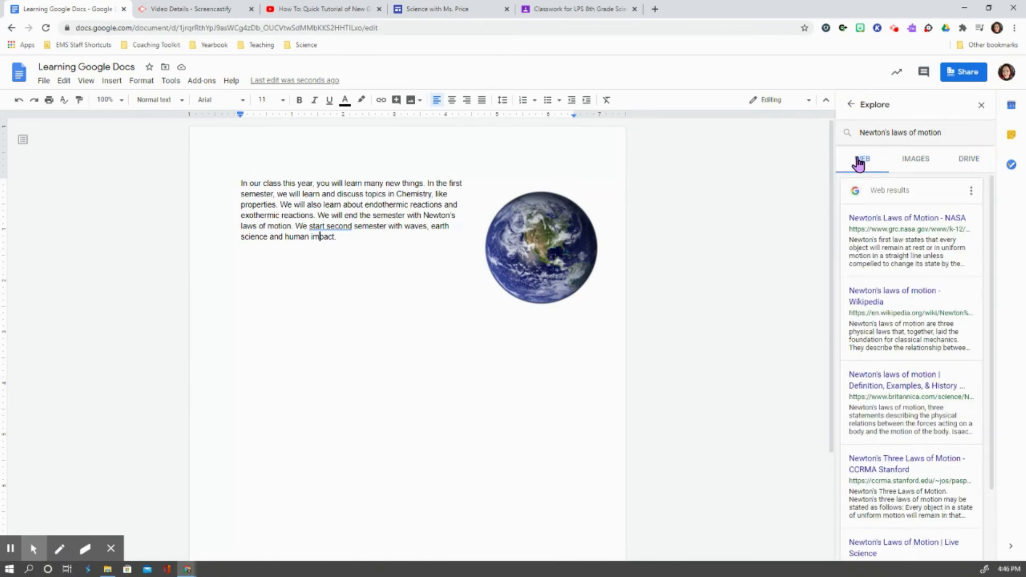
- Open NASA's "Newton's Laws of Motion" page, copy the paragraph about the motion of an aircraft and paste it below the document's first paragraph
click(891, 219)
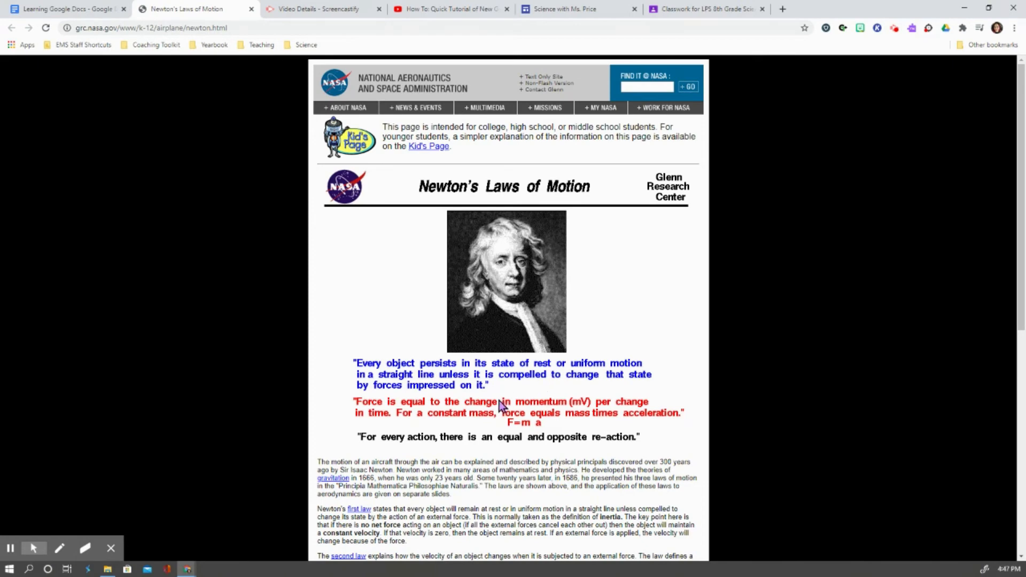
scroll(422, 453, down, 3)
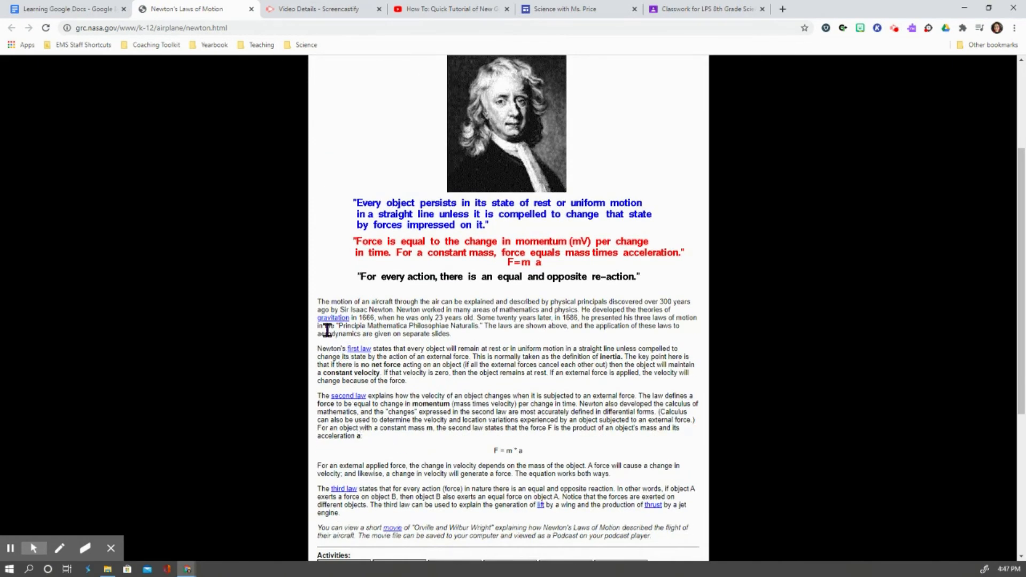
drag(317, 300, 465, 339)
right_click(443, 320)
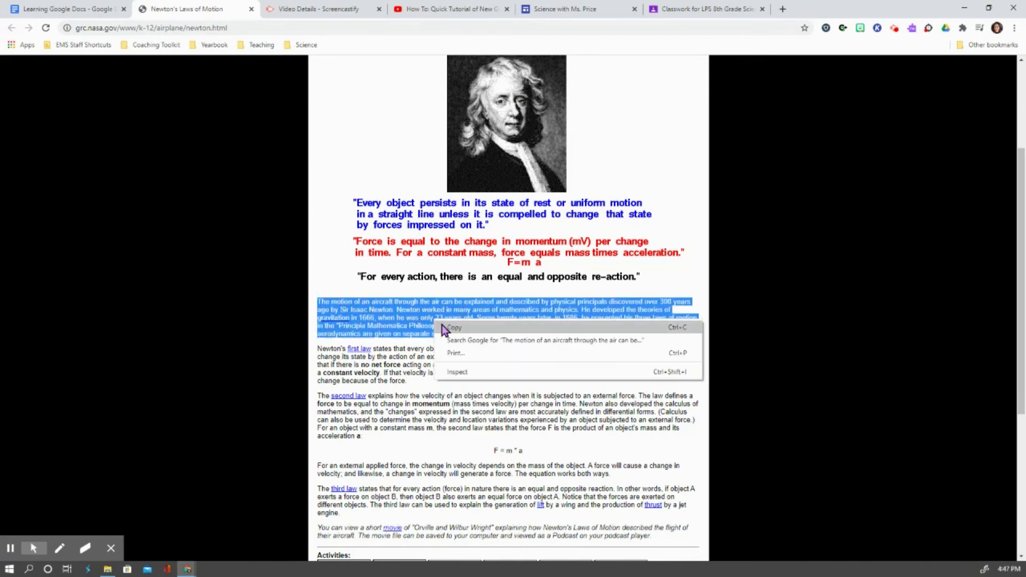
click(447, 329)
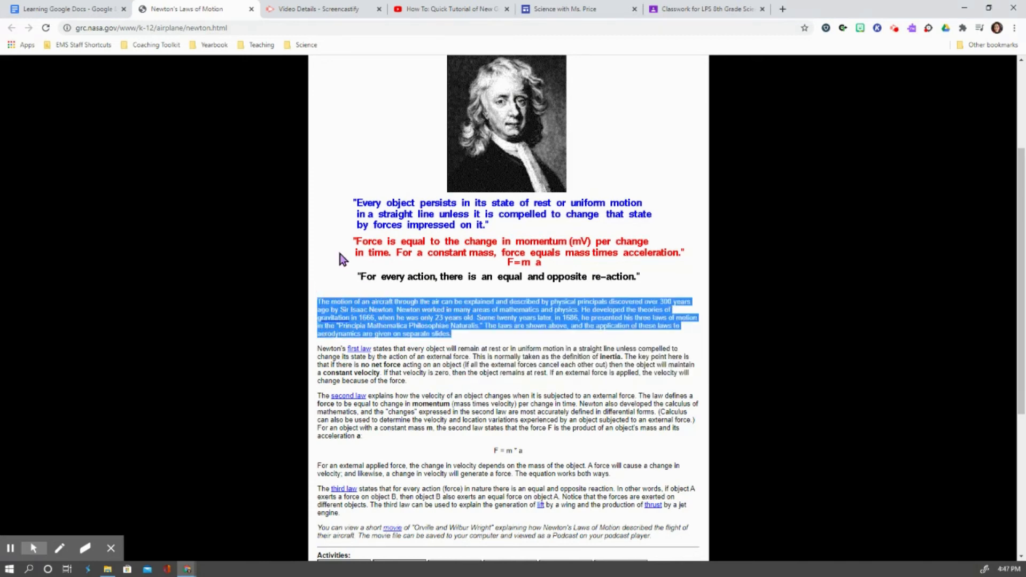
click(40, 6)
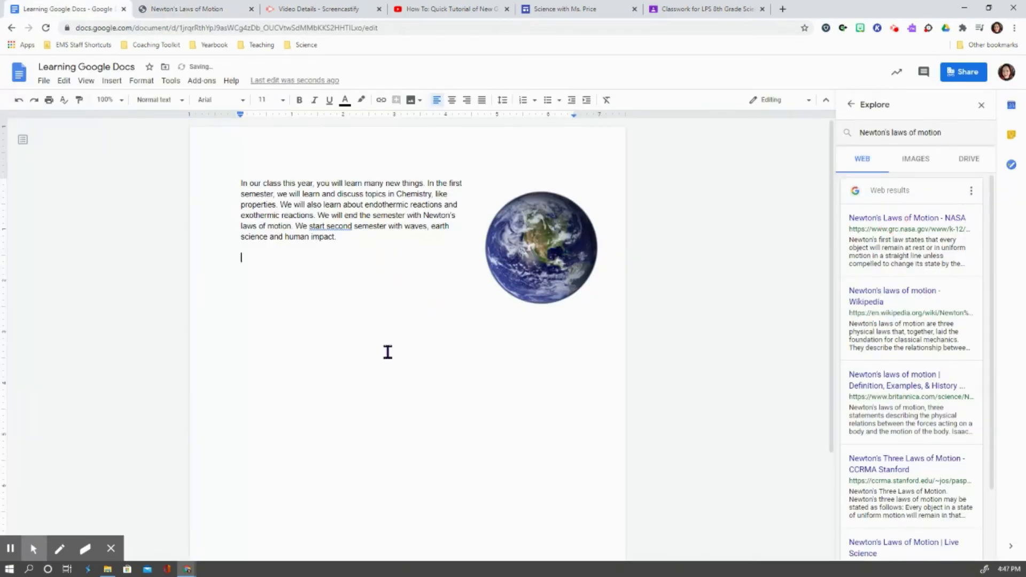
key(ctrl+v)
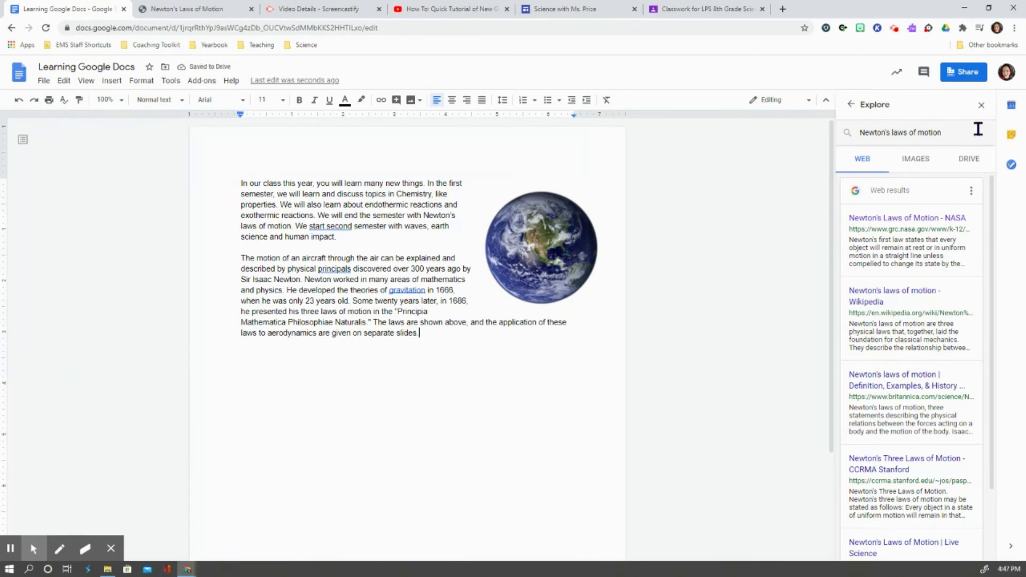
- Return to Explore's refreshed topic suggestions and look up "Newton's law of universal gravitation"
click(851, 107)
click(851, 107)
click(851, 107)
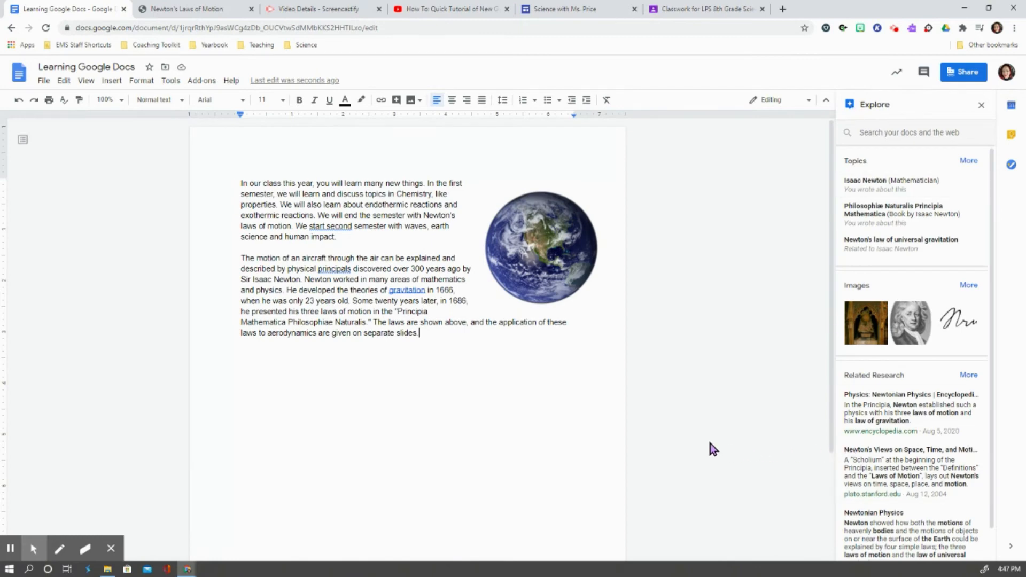
scroll(710, 440, down, 1)
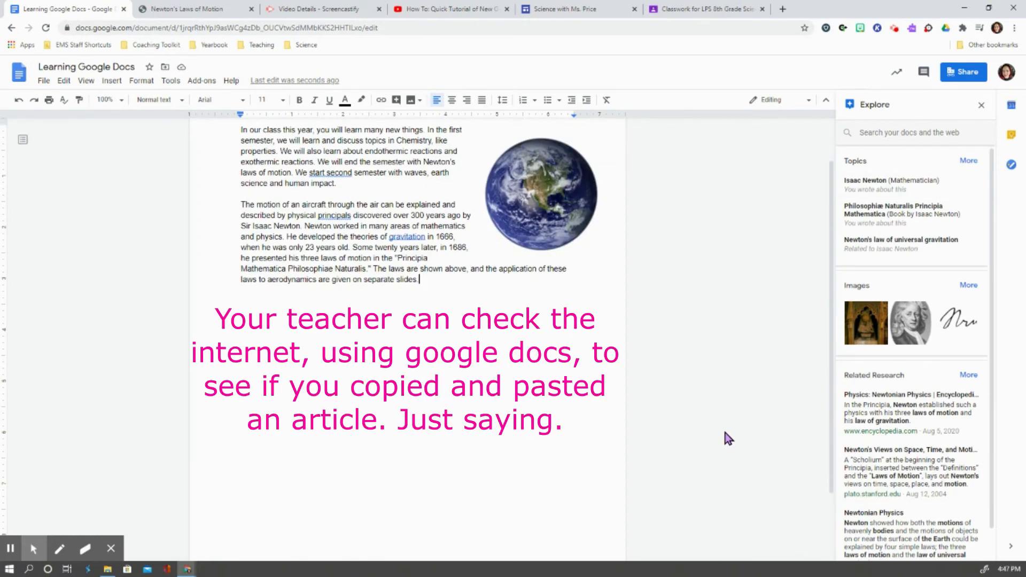
scroll(961, 428, down, 1)
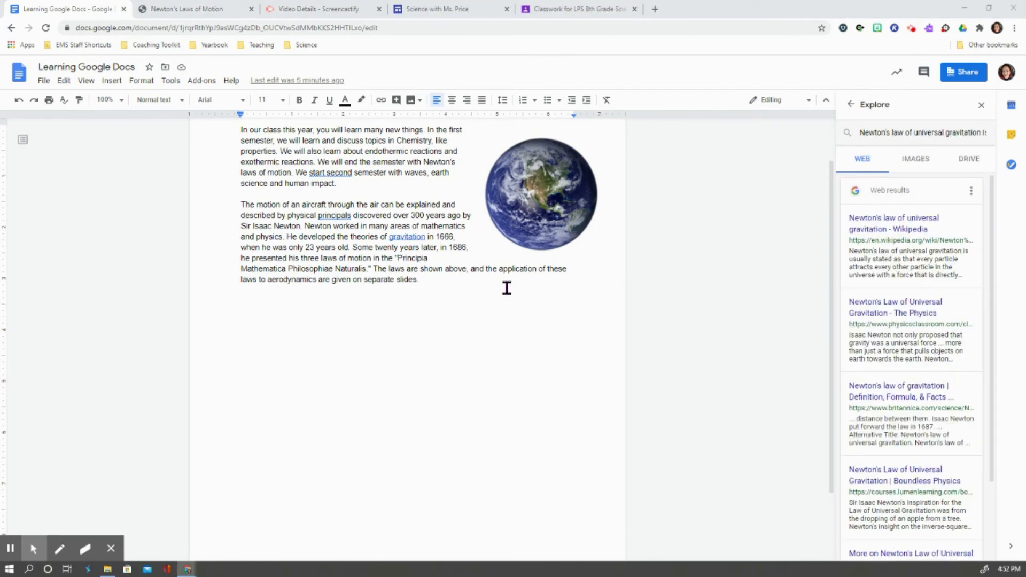
- Write "Newton developed his theory of gravitation when he was 23." below the pasted aircraft paragraph, and delete that pasted paragraph
drag(419, 279, 239, 208)
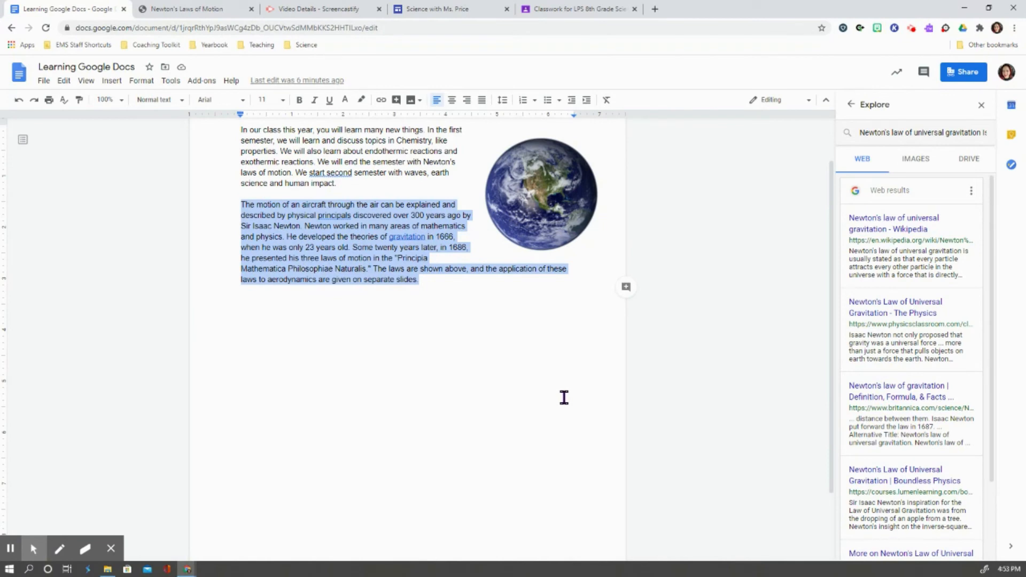
click(293, 318)
click(503, 296)
key(Return)
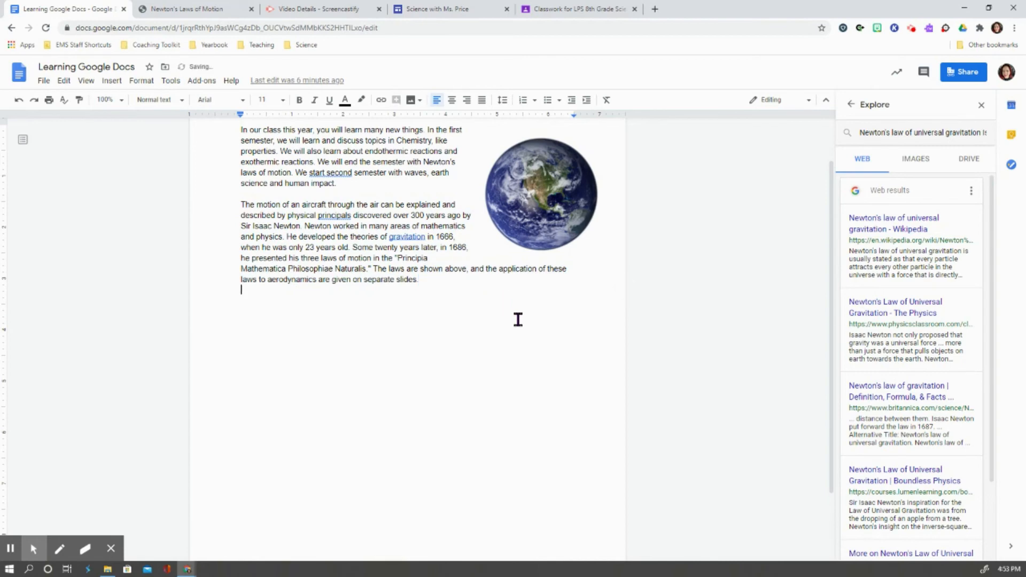
text(Newton developed )
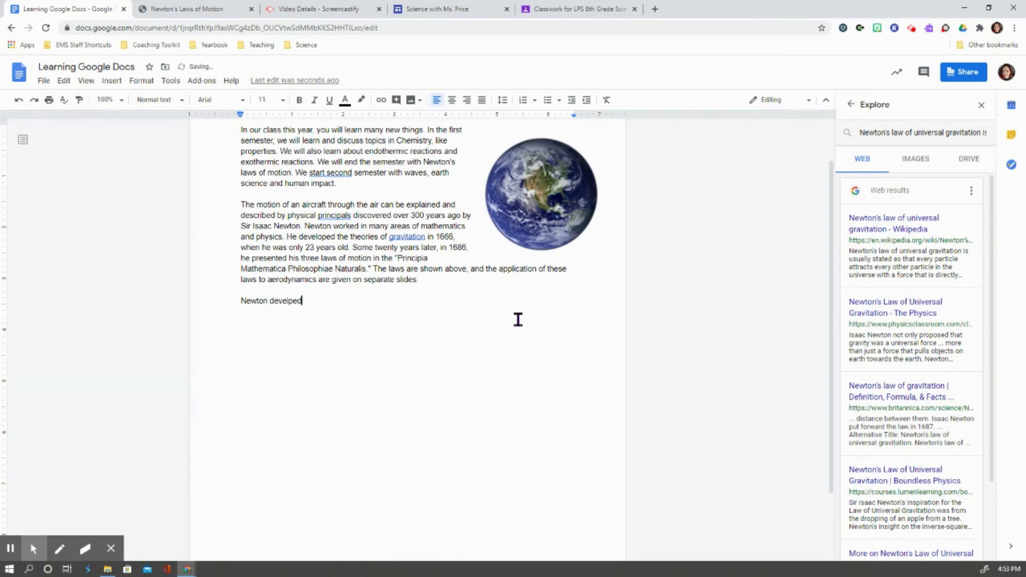
text(his theory of gravitation when he was 23.)
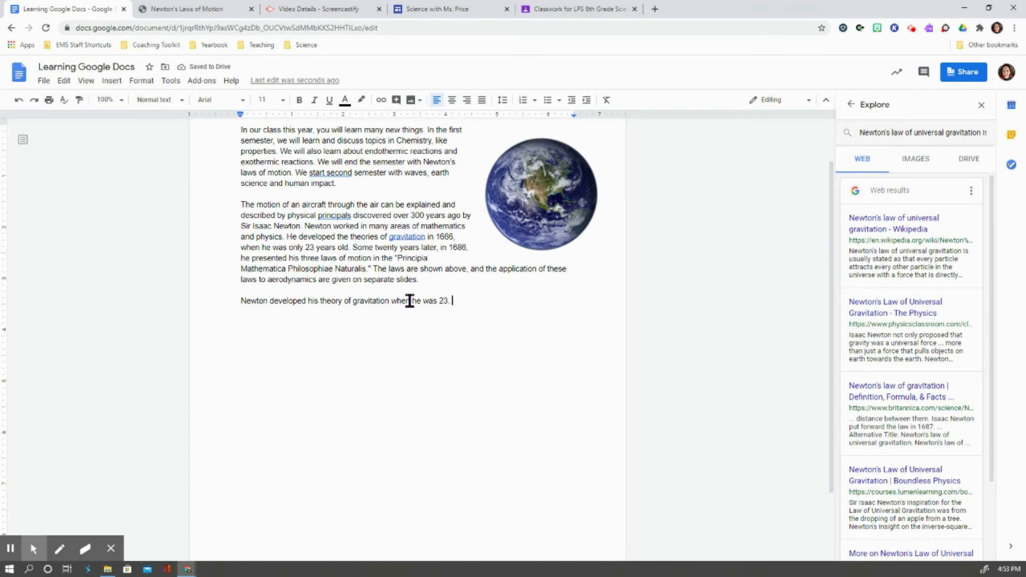
drag(429, 281, 243, 209)
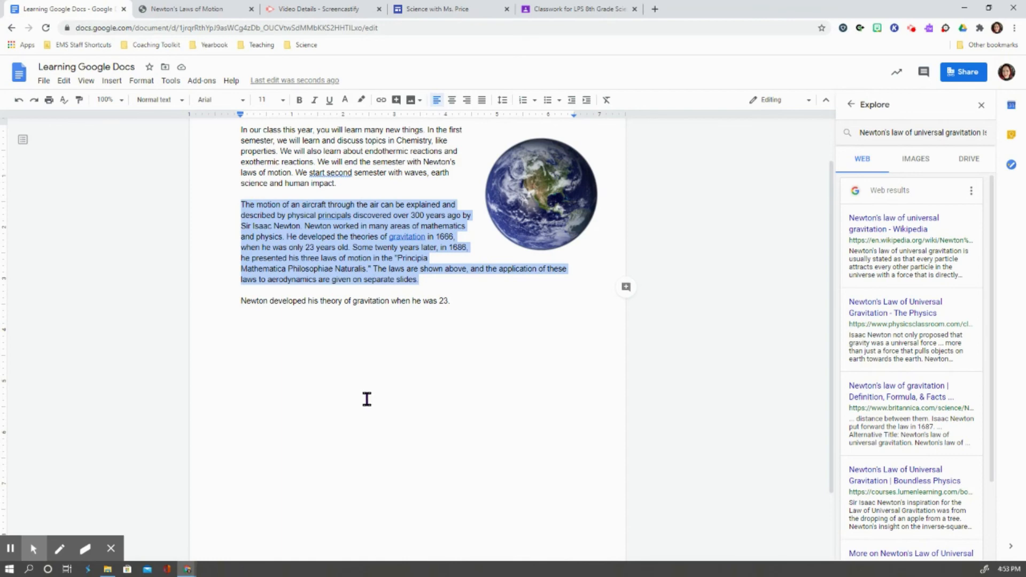
key(BackSpace)
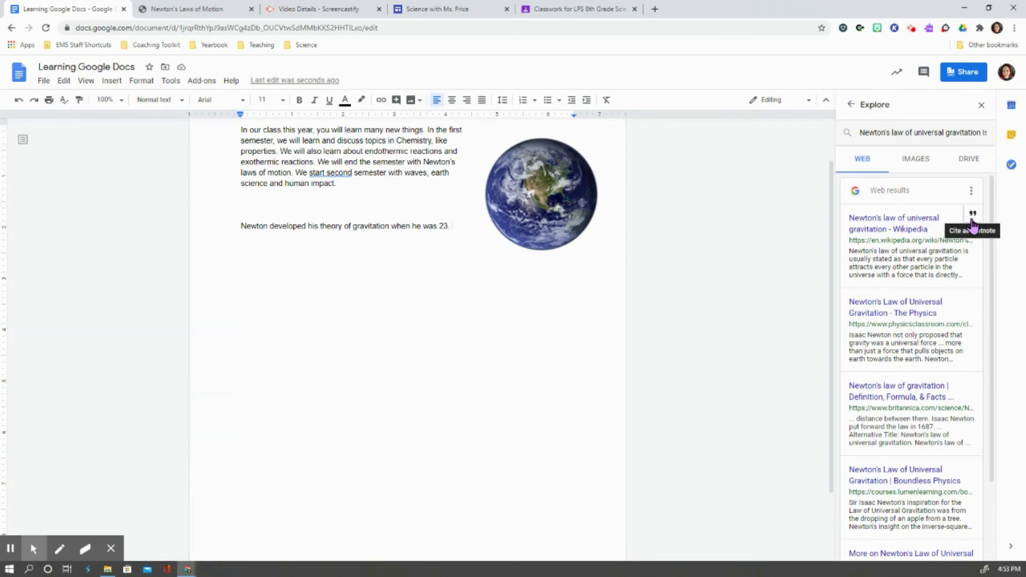
- Cite the Wikipedia result on Newton's law of universal gravitation as a footnote to the Newton sentence
click(972, 224)
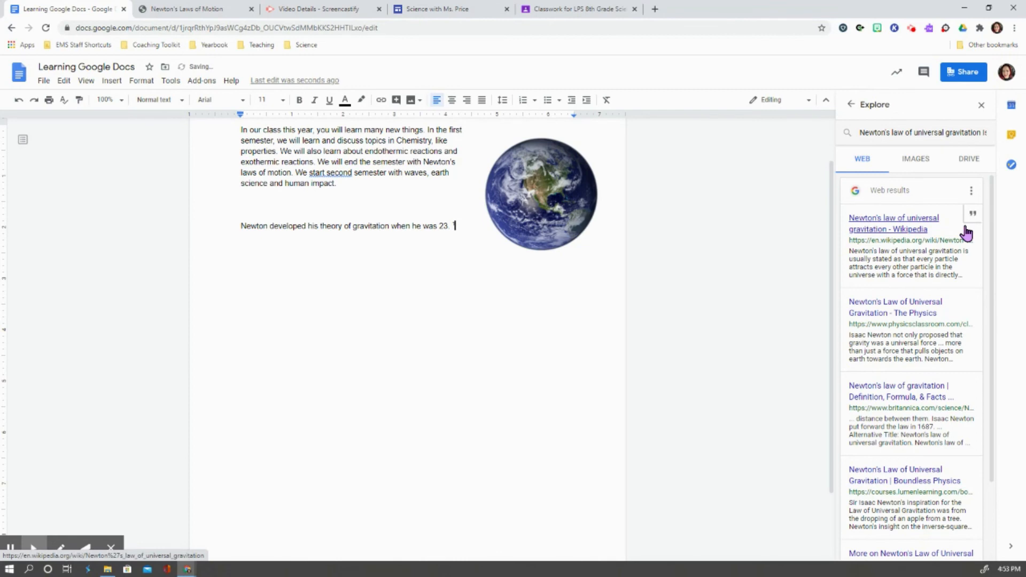
scroll(526, 371, down, 2)
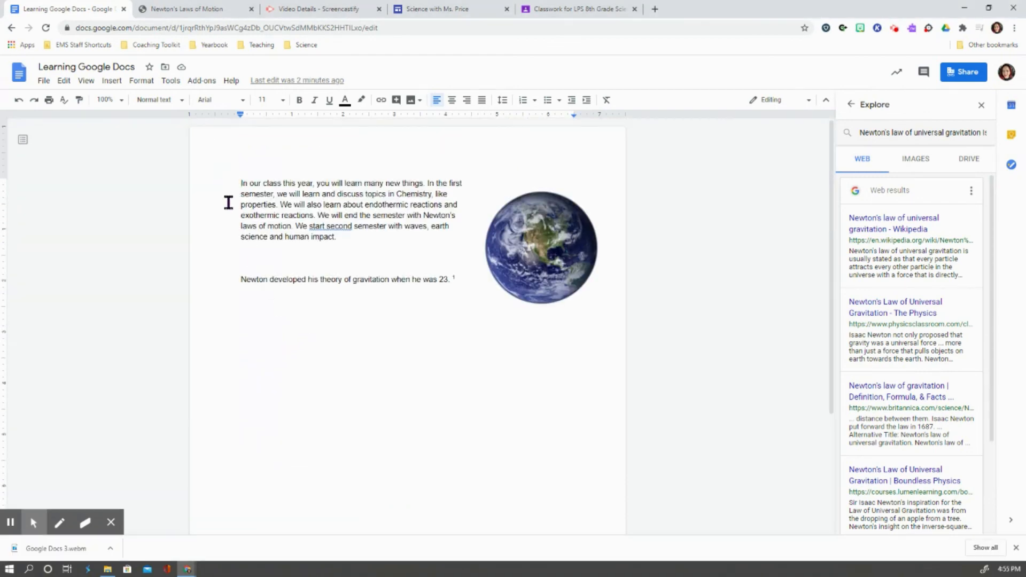
- Add the title "This year in Earth Science" on a new line above the first paragraph
key(Return)
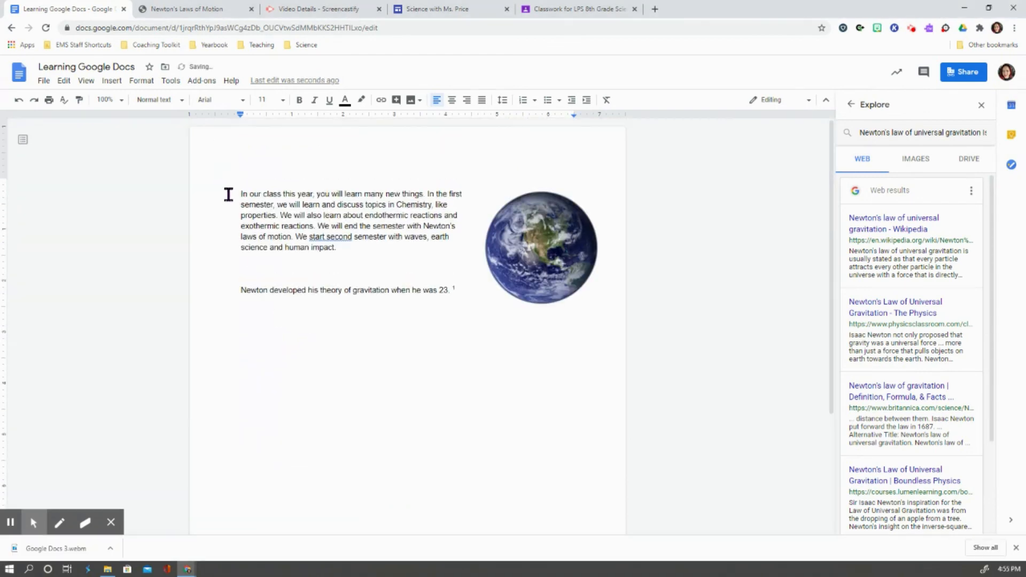
click(260, 171)
text(This year in Earth Science)
- Center the title line "This year in Earth Science" and make it bold and underlined
triple_click(270, 183)
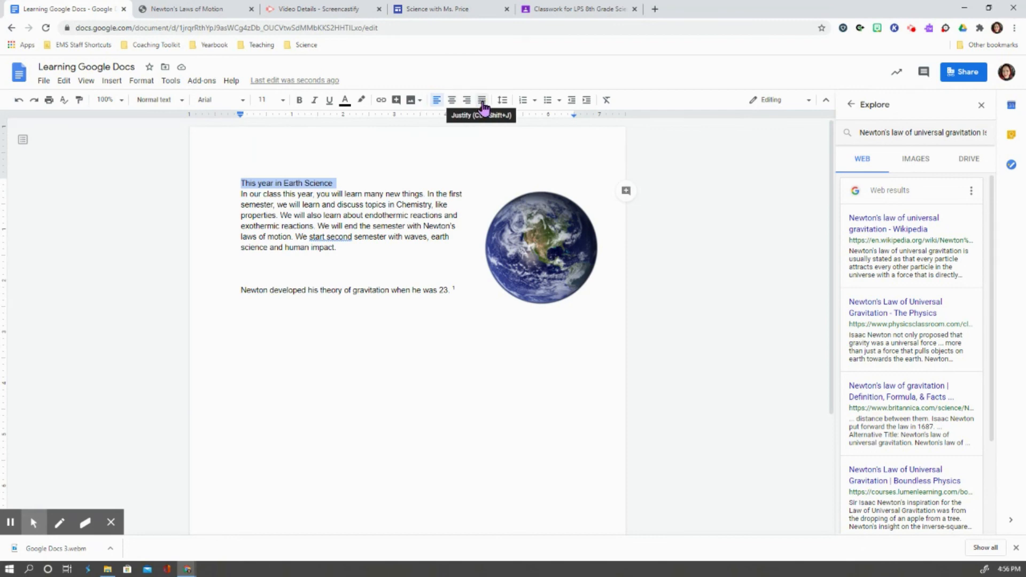
click(455, 104)
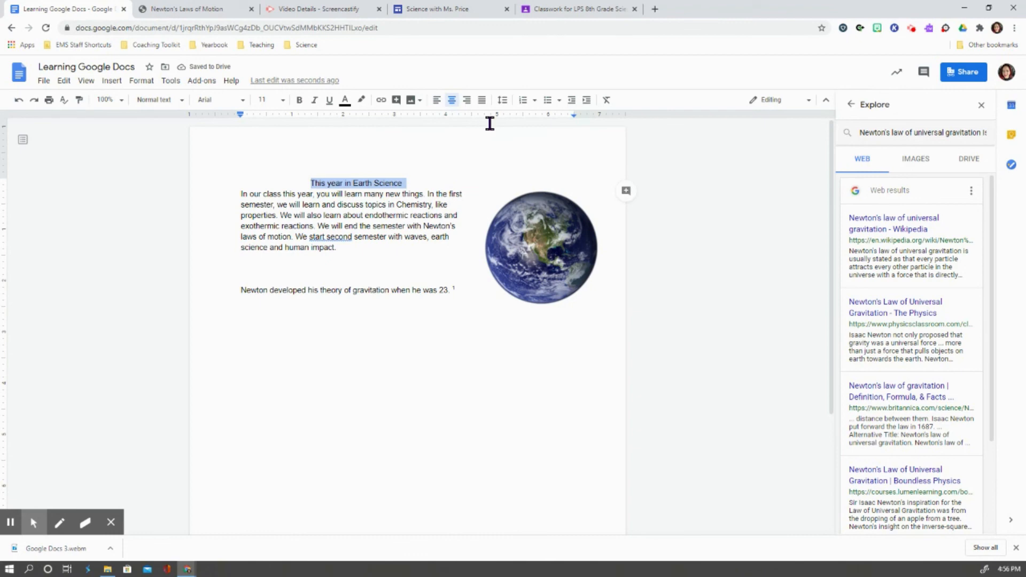
click(299, 100)
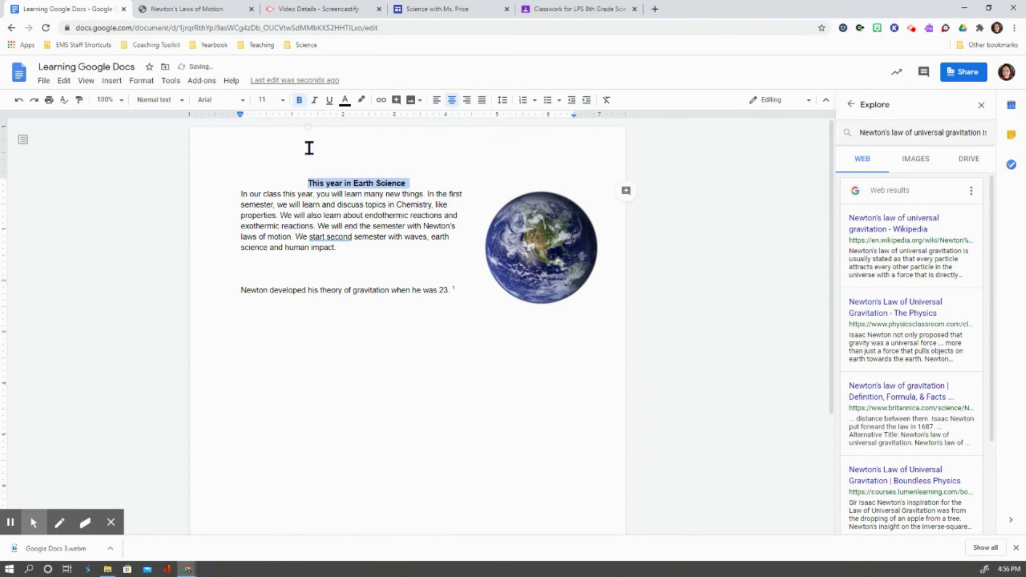
click(329, 99)
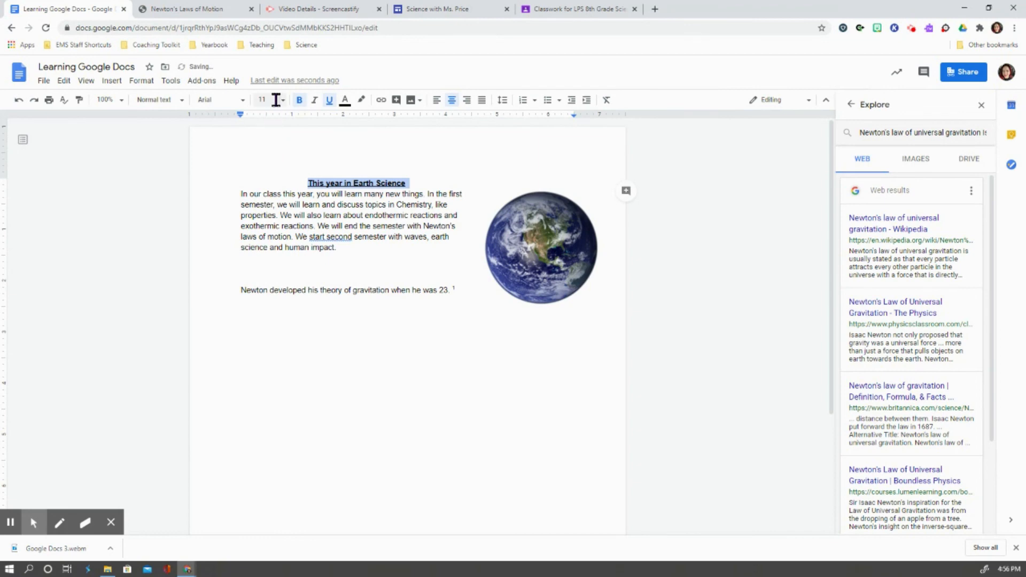
- Try the Impact font on the title, and set it to Playfair Display at size 18
click(243, 101)
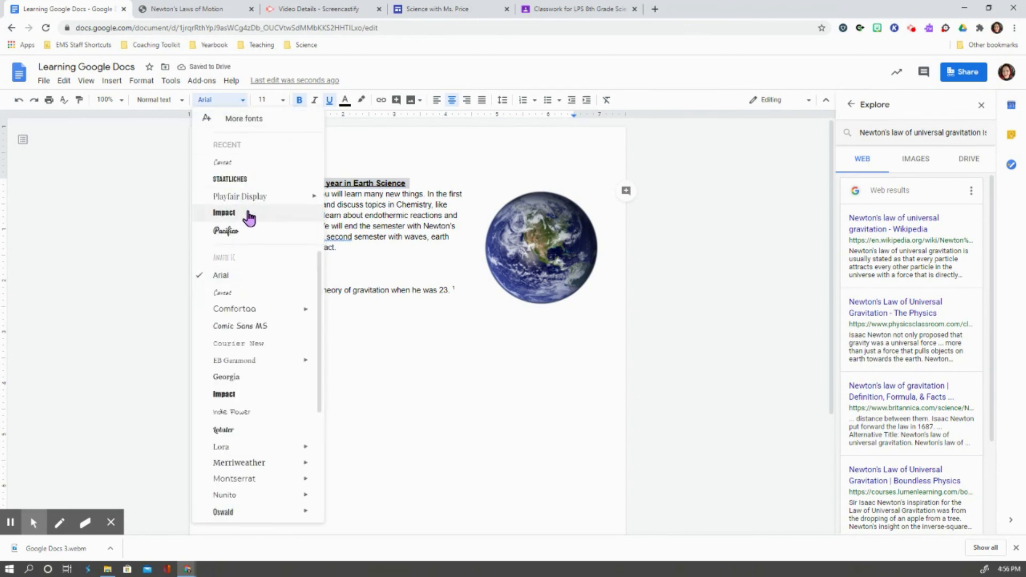
click(247, 214)
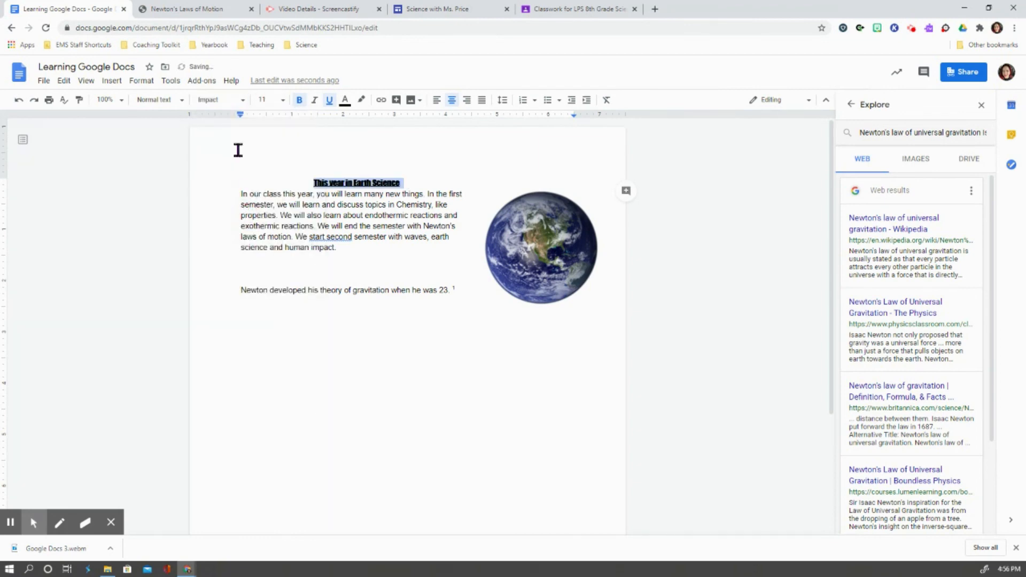
click(240, 101)
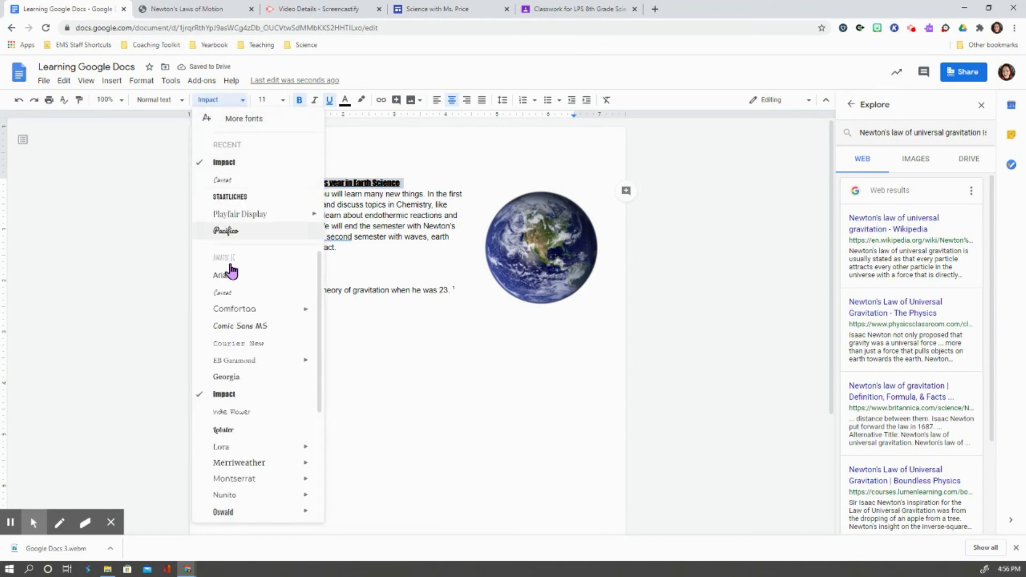
click(233, 215)
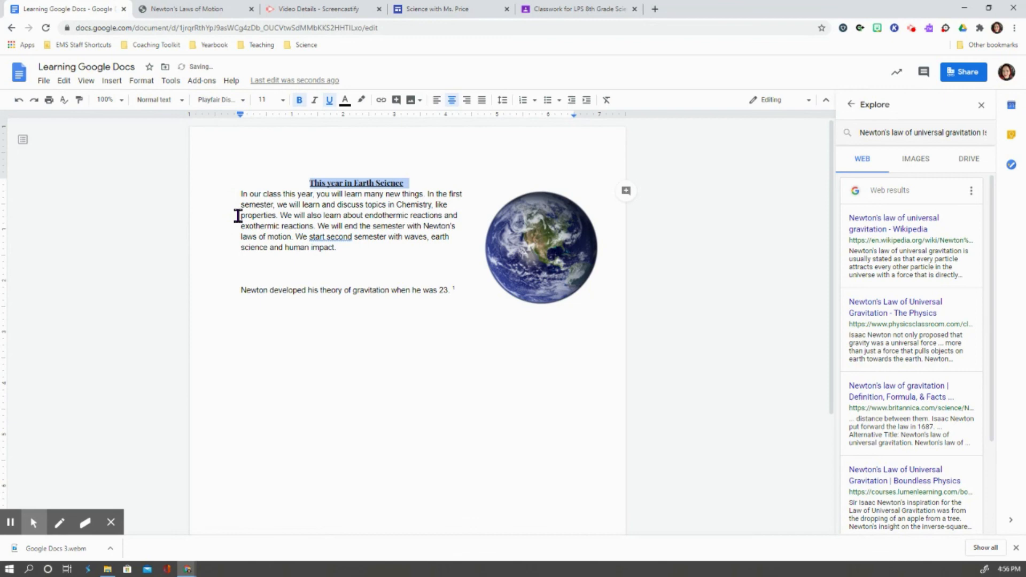
click(284, 102)
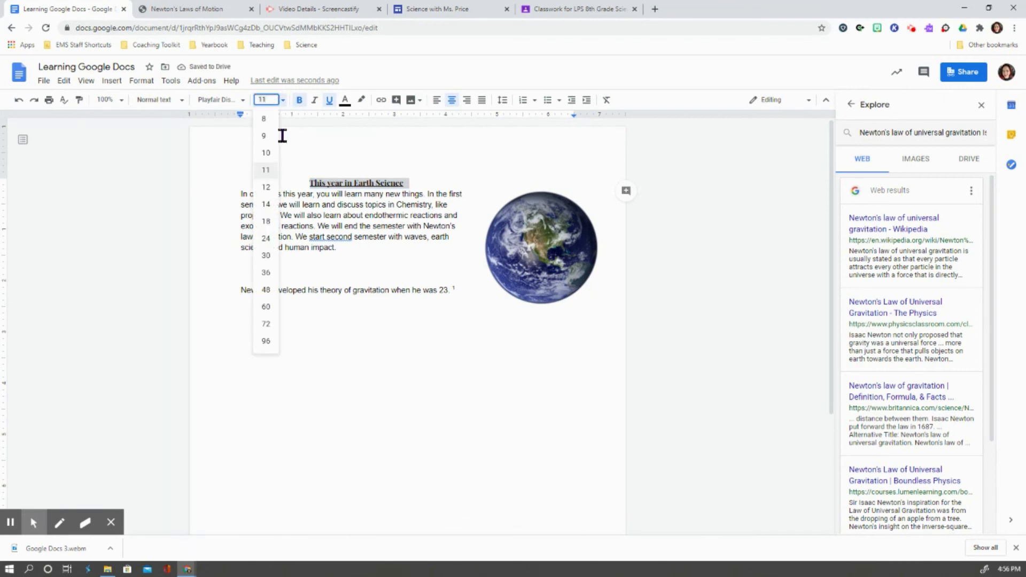
click(264, 224)
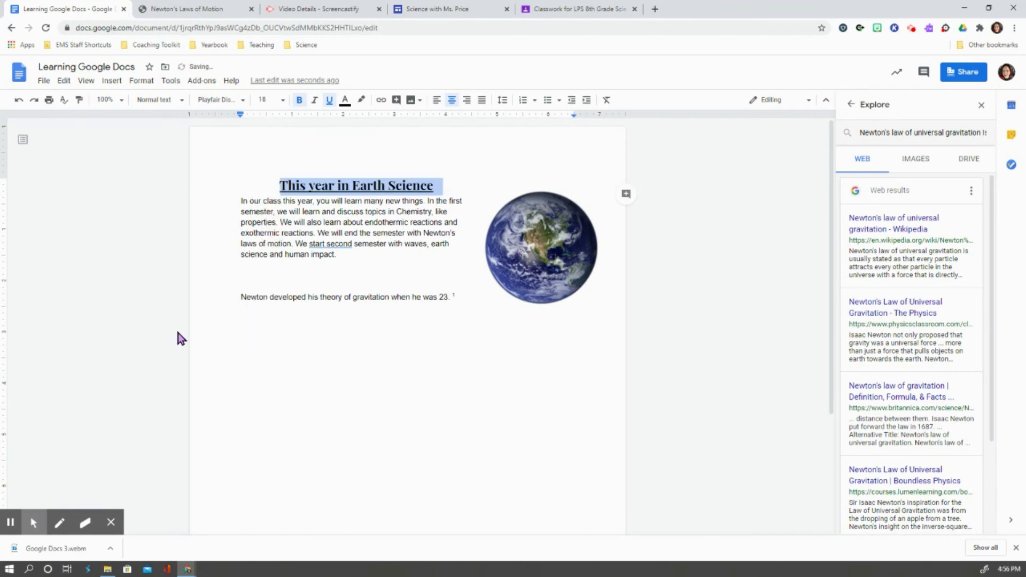